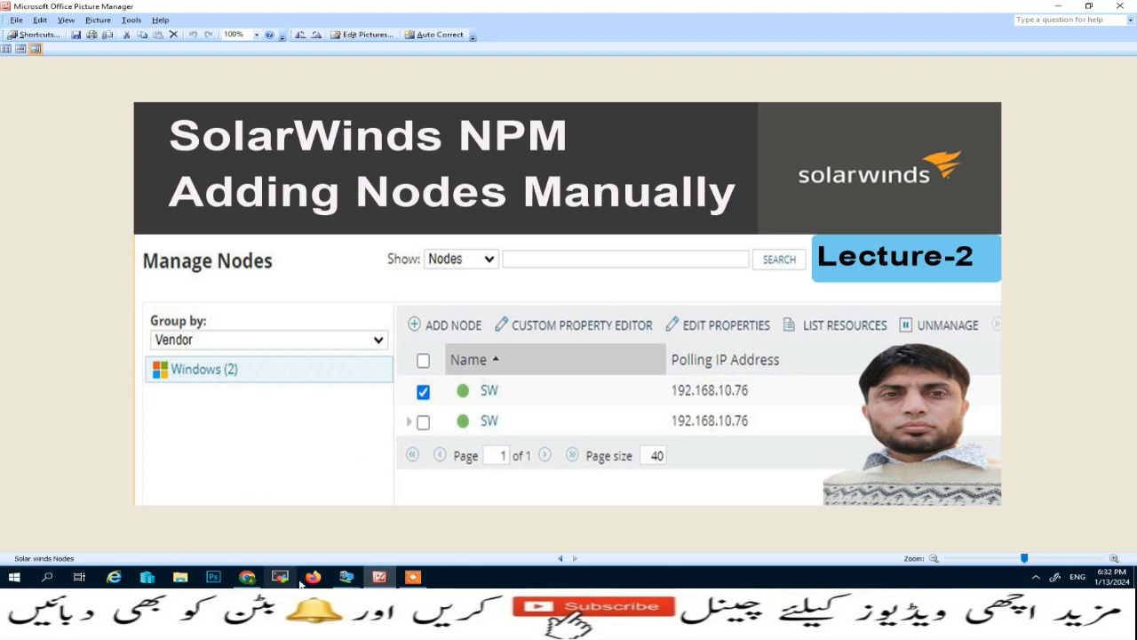
# Log in to the Orion web console and go to All Settings > Manage Nodes.
pyautogui.click(249, 579)
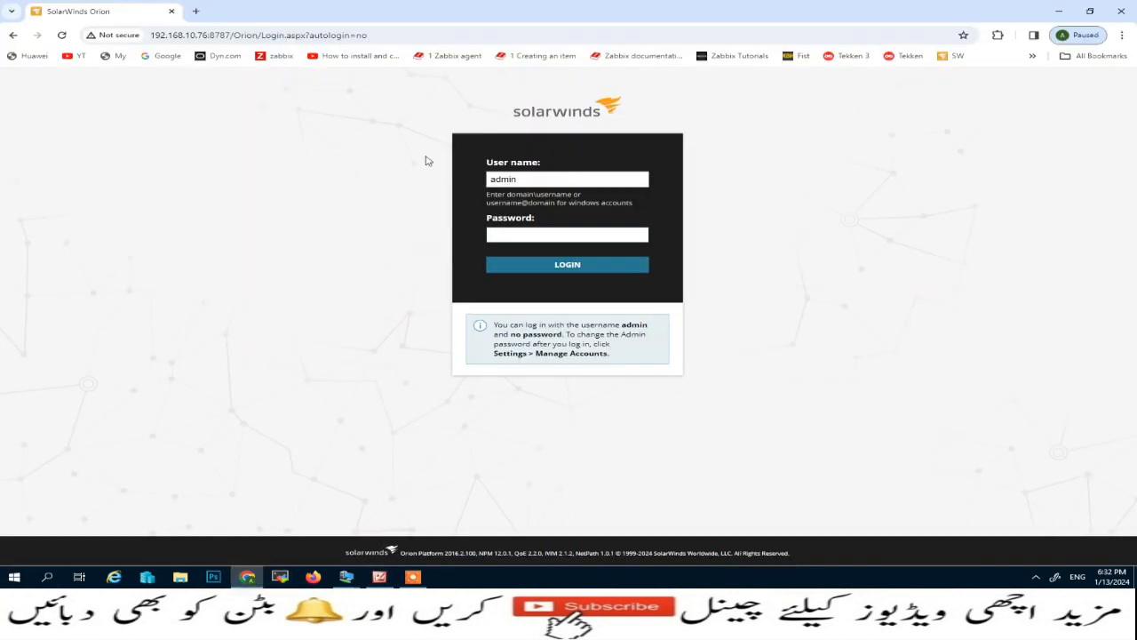
pyautogui.click(579, 271)
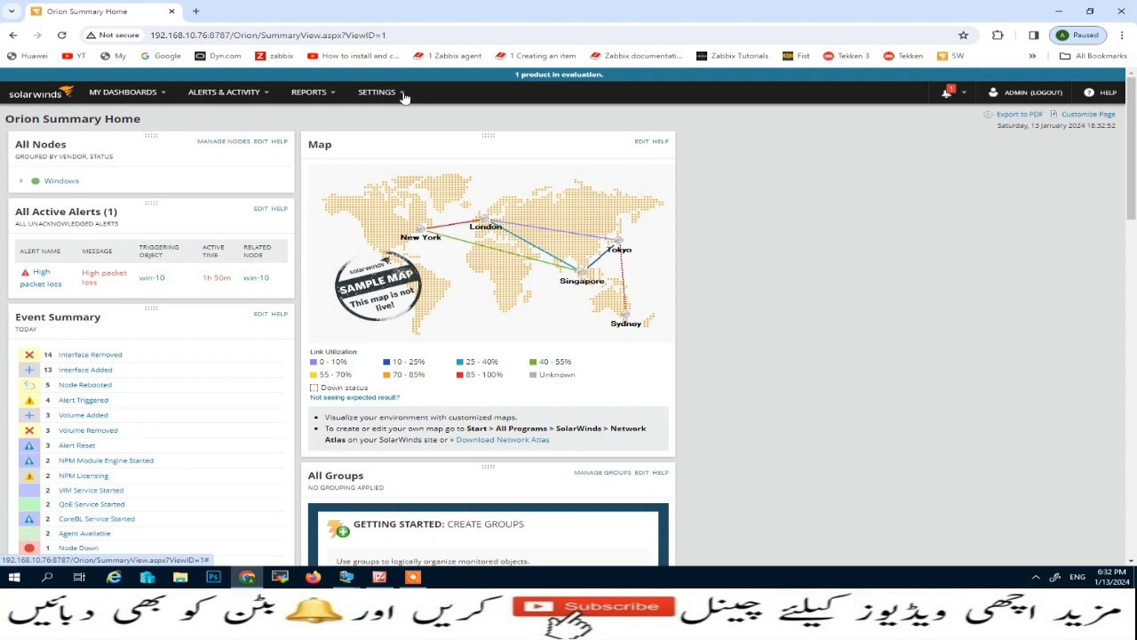
pyautogui.click(376, 117)
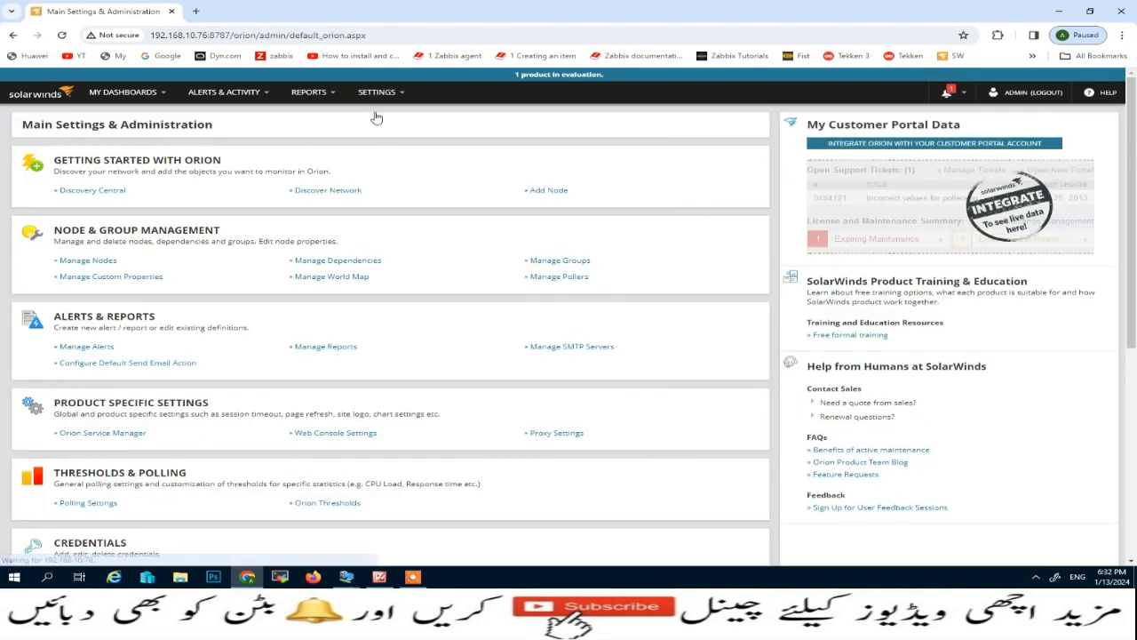
pyautogui.click(101, 265)
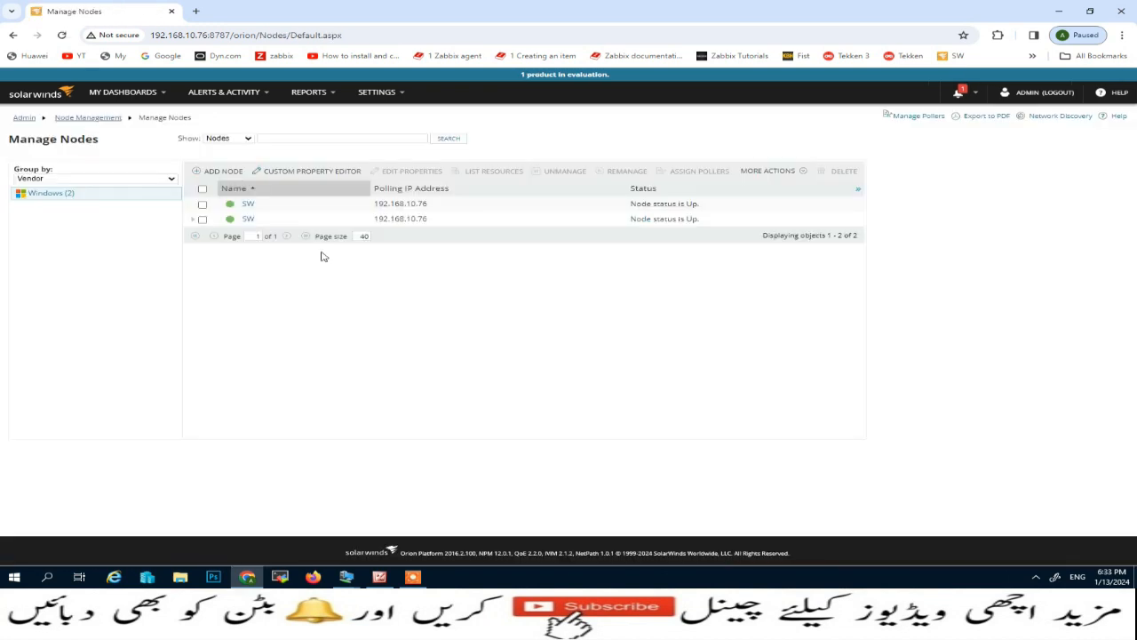
# Start a new node via Add Node, select the polling address field, then switch to Hyper-V Manager.
pyautogui.click(216, 173)
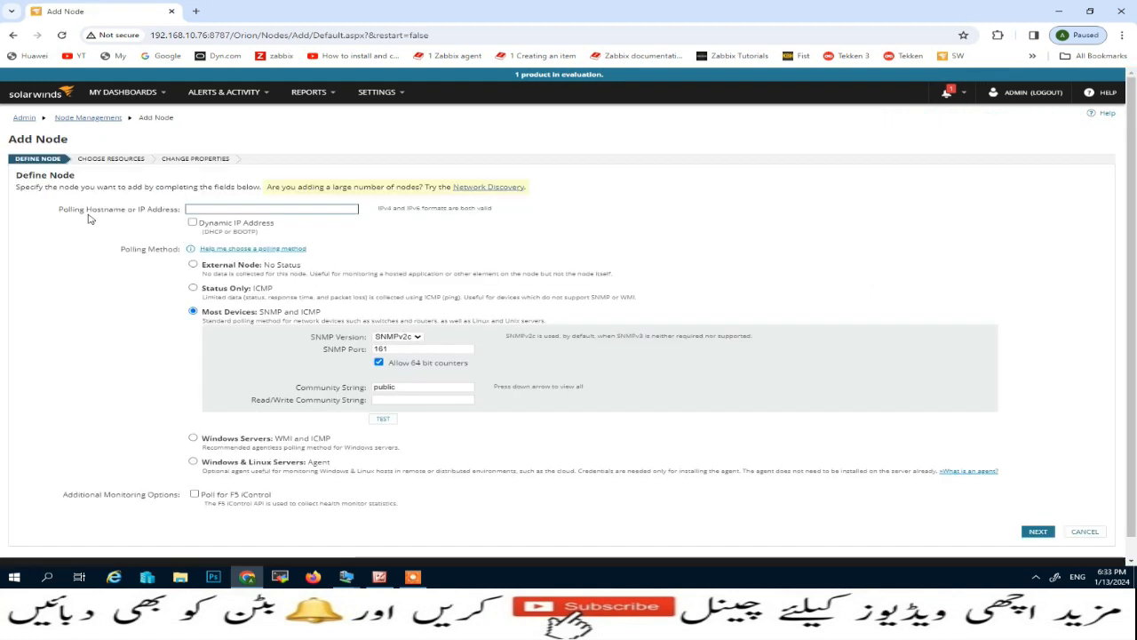
pyautogui.click(189, 210)
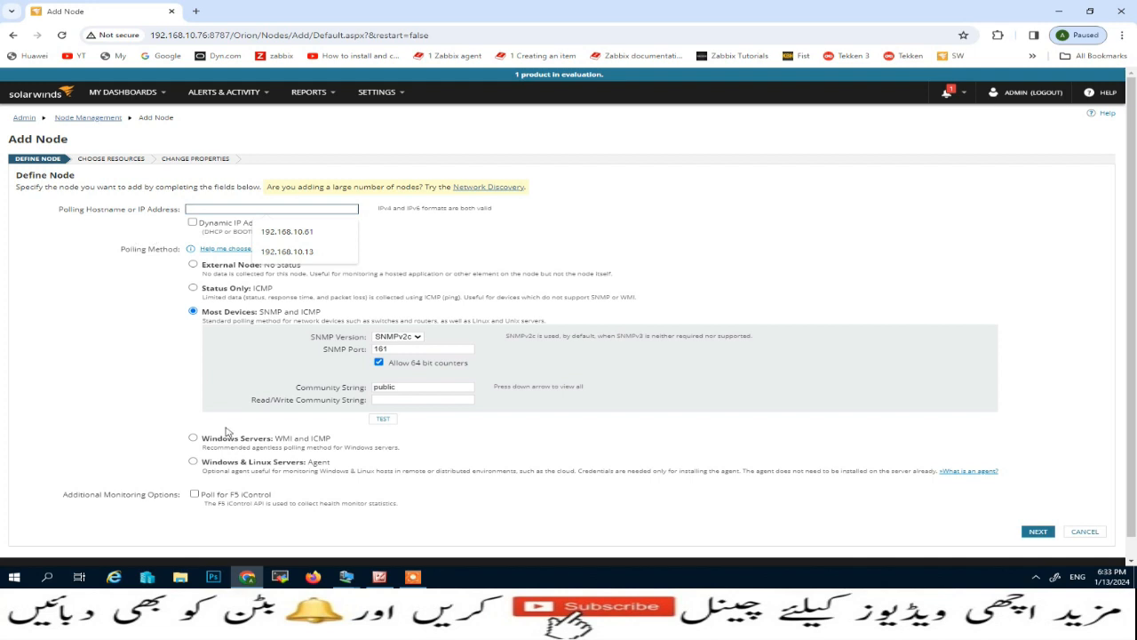
pyautogui.click(148, 576)
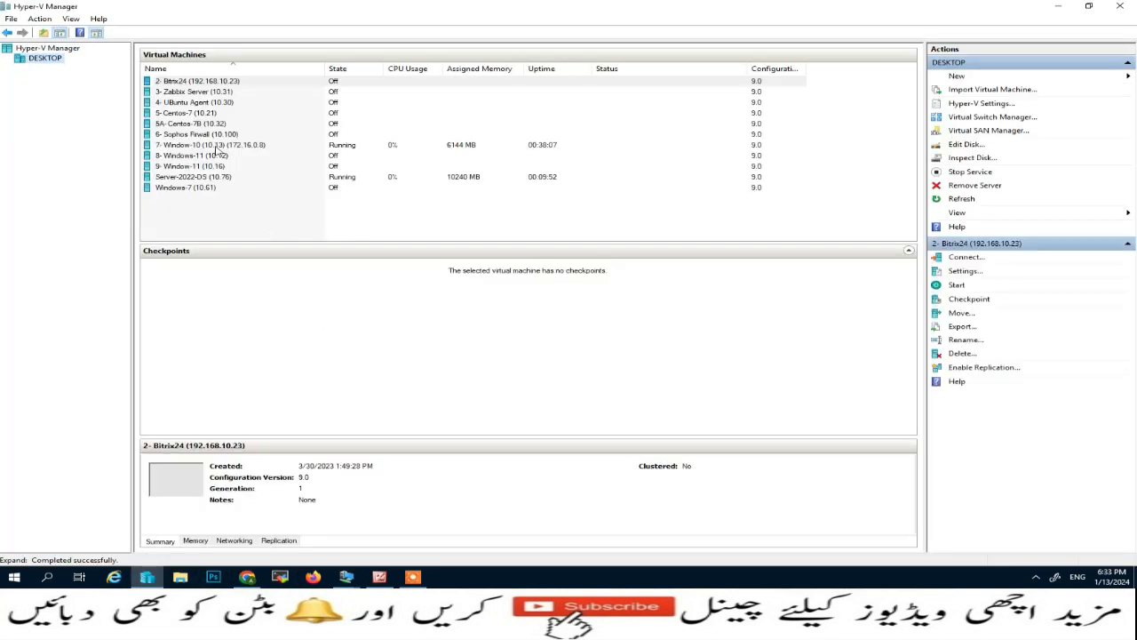
# Connect to the 7- Window-10 VM's console and close Hyper-V Manager.
pyautogui.click(214, 146)
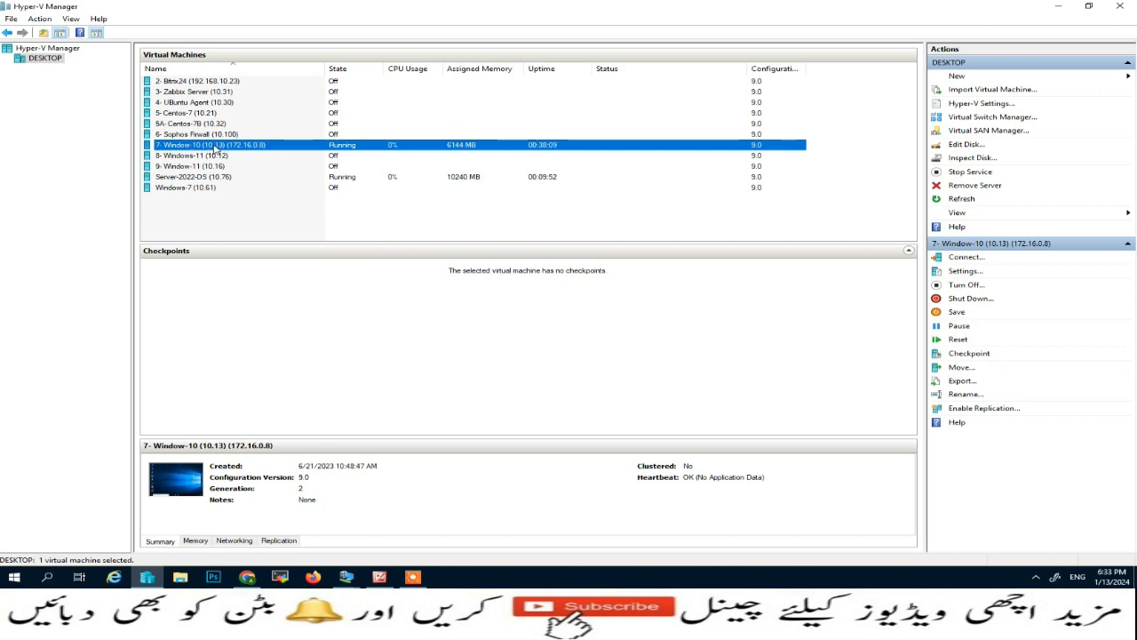
pyautogui.rightClick(214, 148)
pyautogui.click(240, 152)
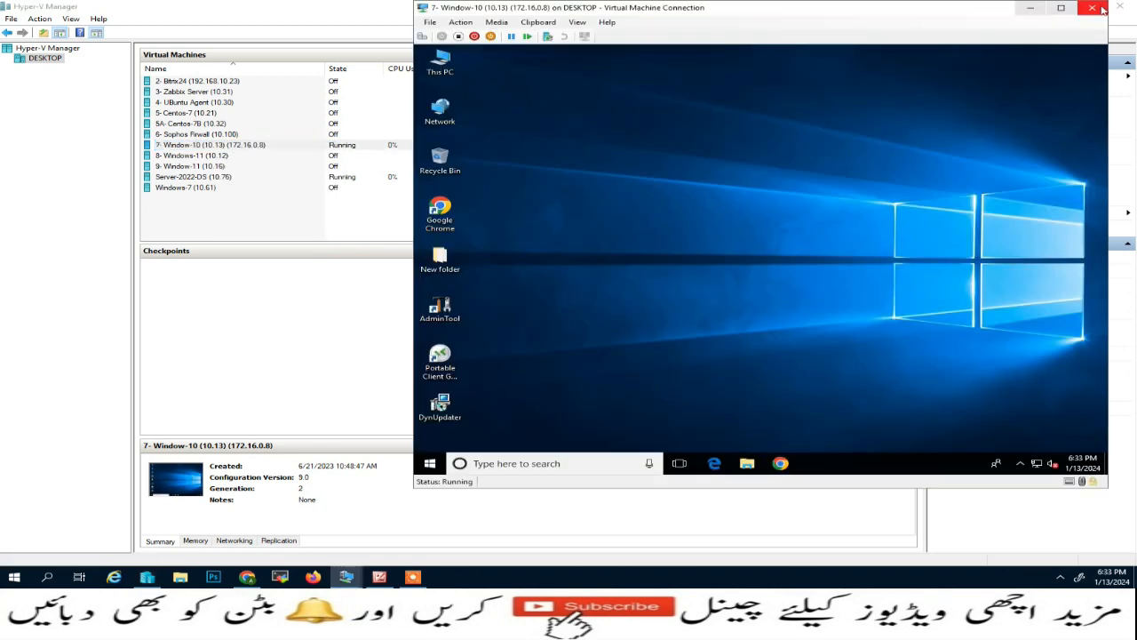
pyautogui.click(1122, 8)
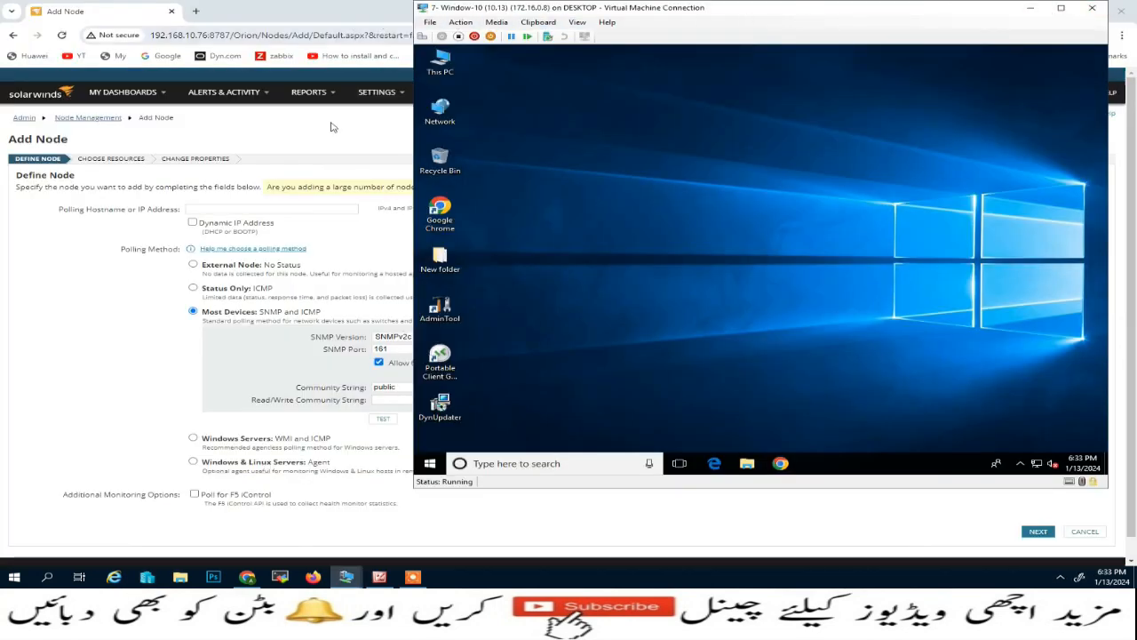
# Run ipconfig in the VM's command prompt to find its IPv4 address, 192.168.10.13.
pyautogui.rightClick(430, 463)
pyautogui.click(482, 409)
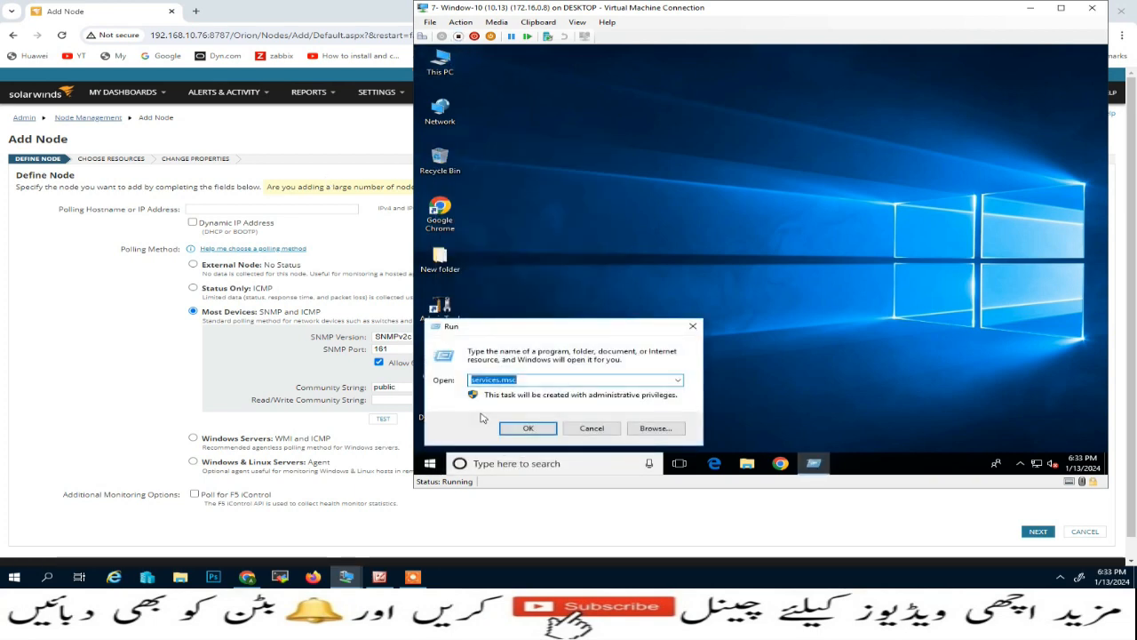
pyautogui.write('cmd')
pyautogui.press('Return')
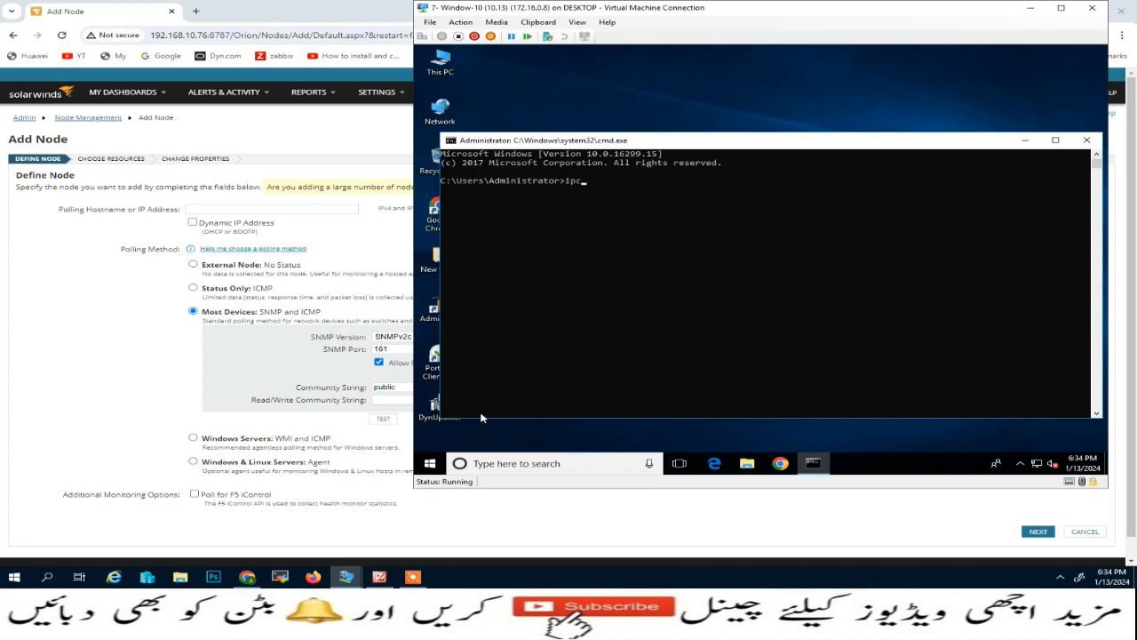
pyautogui.write('ipconfig')
pyautogui.press('Return')
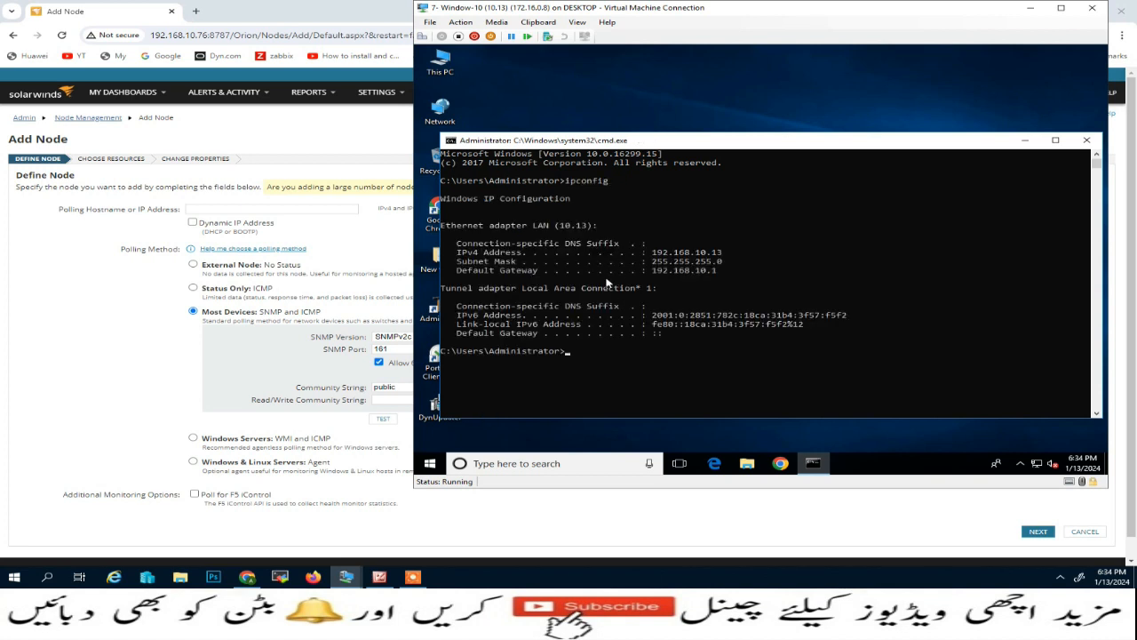
pyautogui.click(1086, 141)
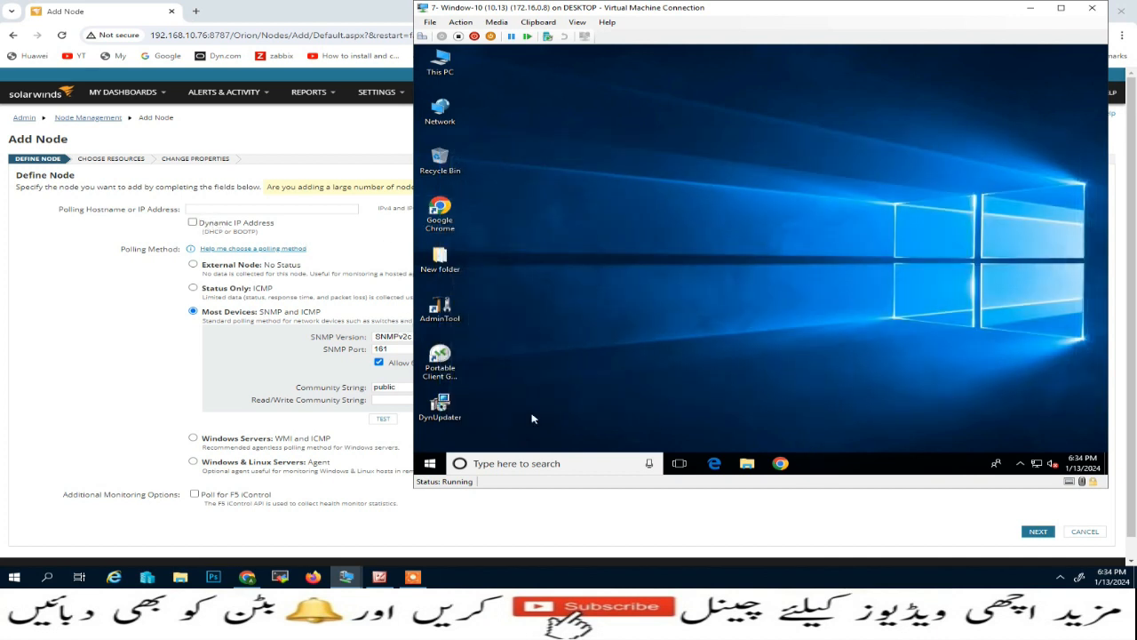
pyautogui.rightClick(432, 464)
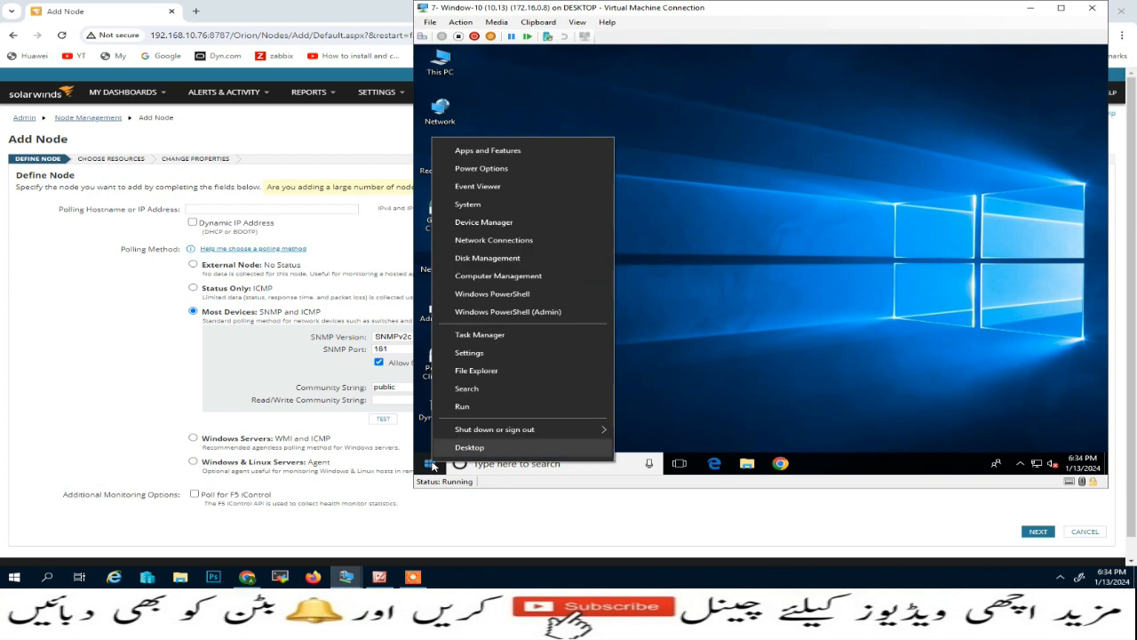
# Launch services.msc in the VM and confirm SNMP Service is Running with Automatic startup.
pyautogui.click(481, 406)
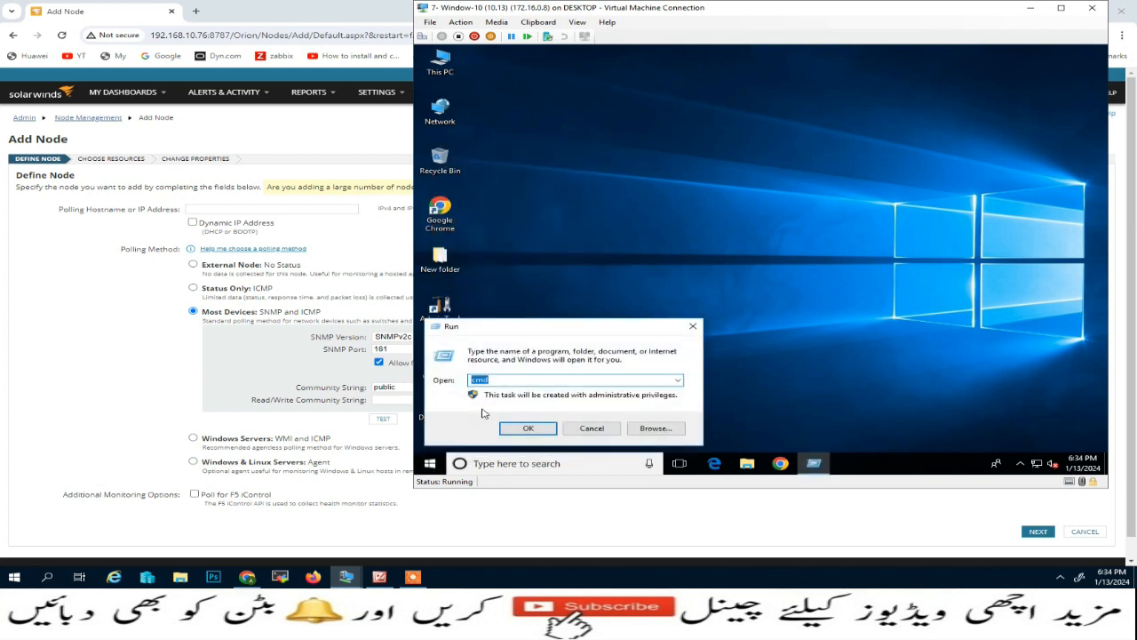
pyautogui.write('service')
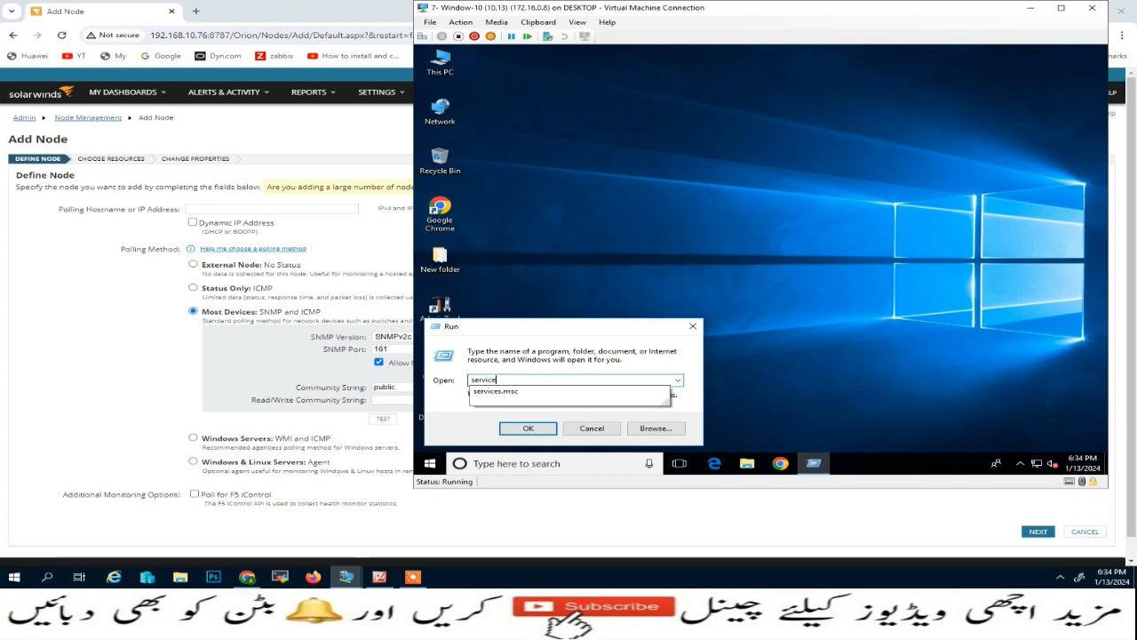
pyautogui.write('s')
pyautogui.press('Down')
pyautogui.press('Return')
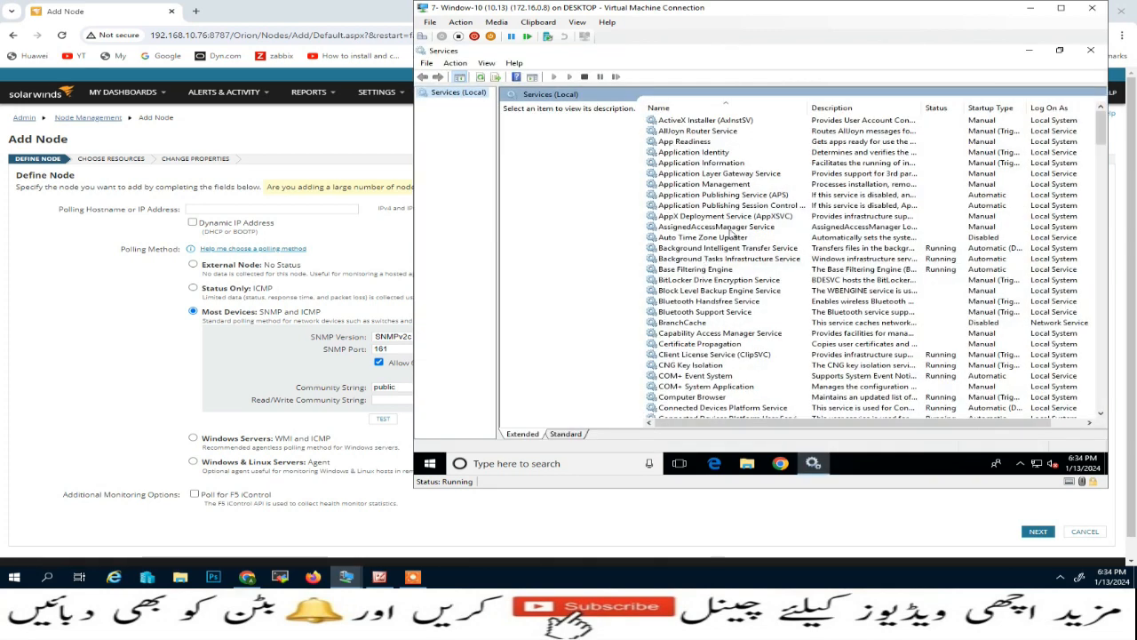
pyautogui.click(724, 228)
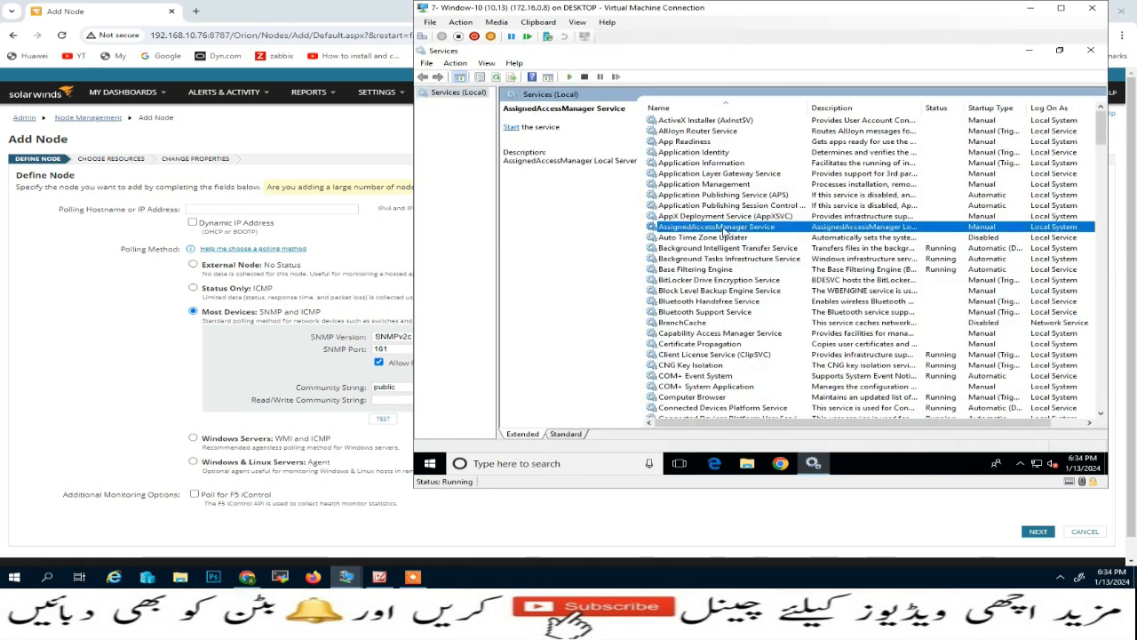
pyautogui.press('s')
pyautogui.click(689, 260)
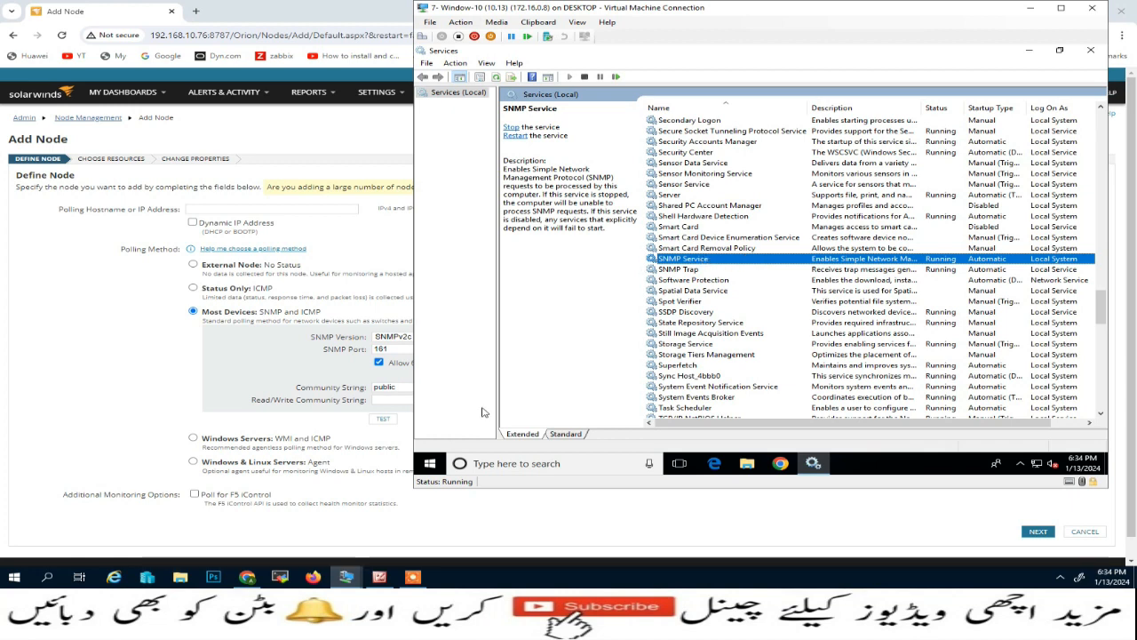
pyautogui.rightClick(430, 463)
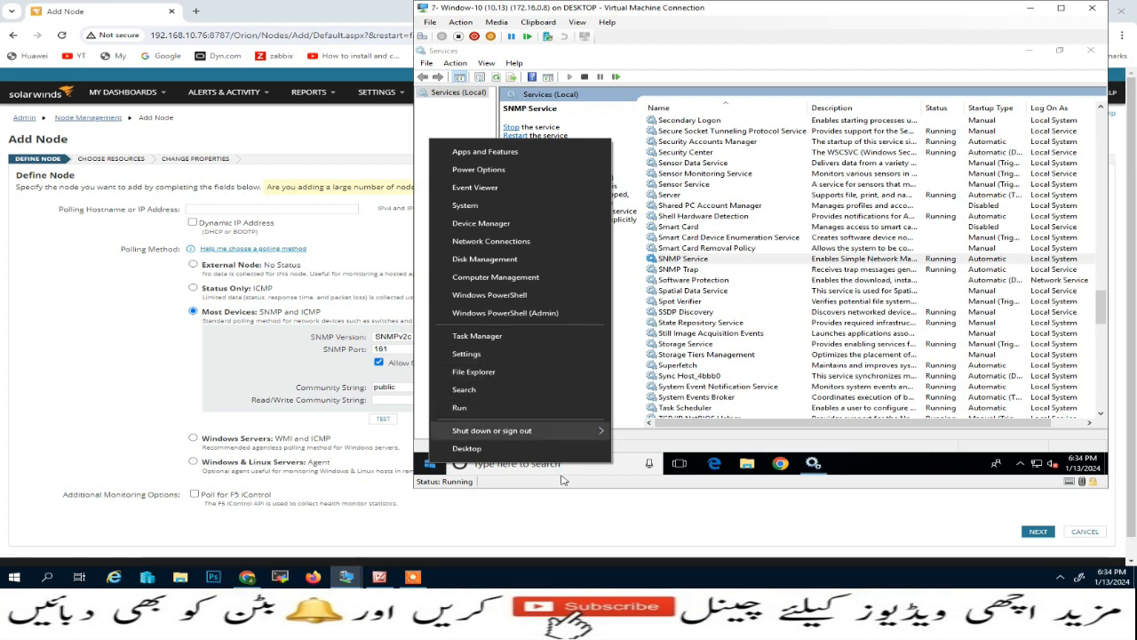
# Verify Simple Network Management Protocol is checked in Windows Features via Control Panel, then close Programs and Features.
pyautogui.click(614, 465)
pyautogui.write('control')
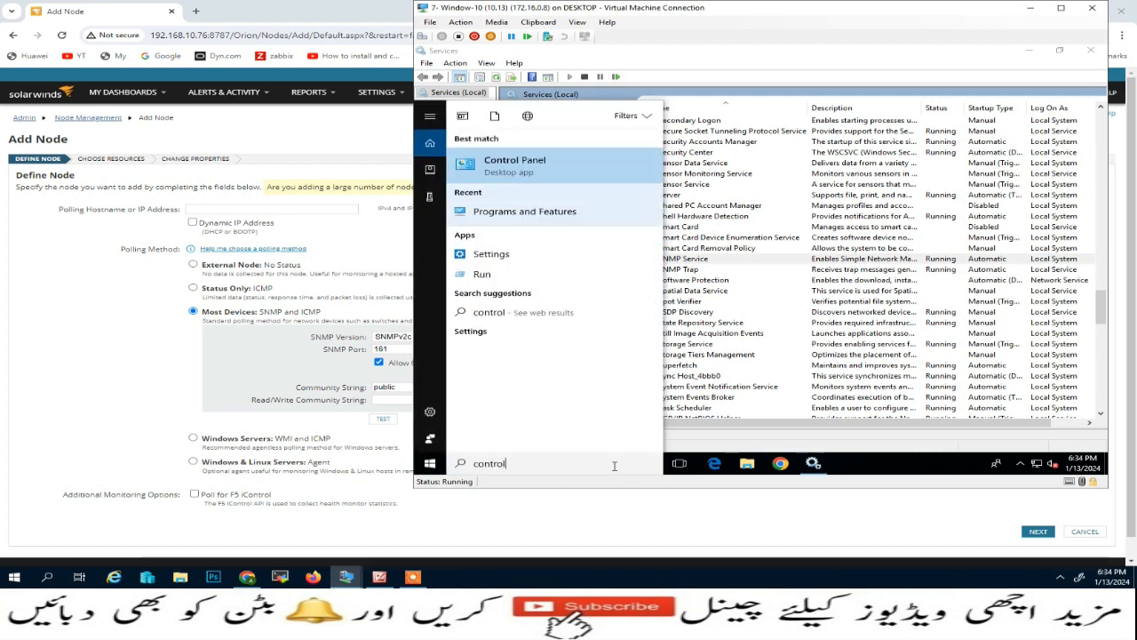
pyautogui.click(519, 163)
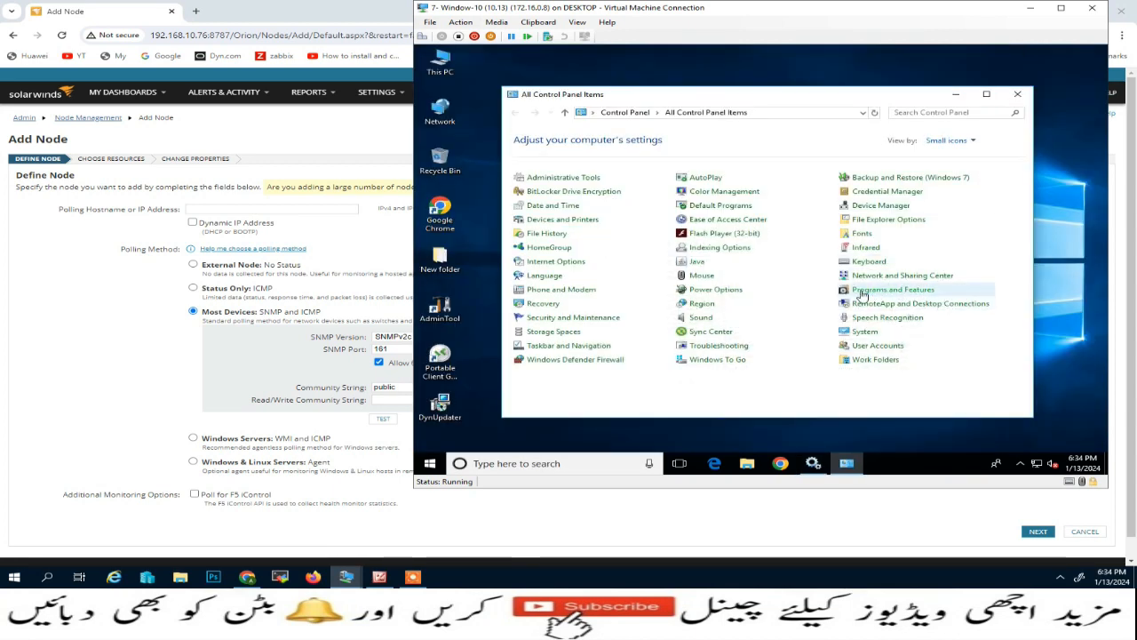
pyautogui.click(894, 290)
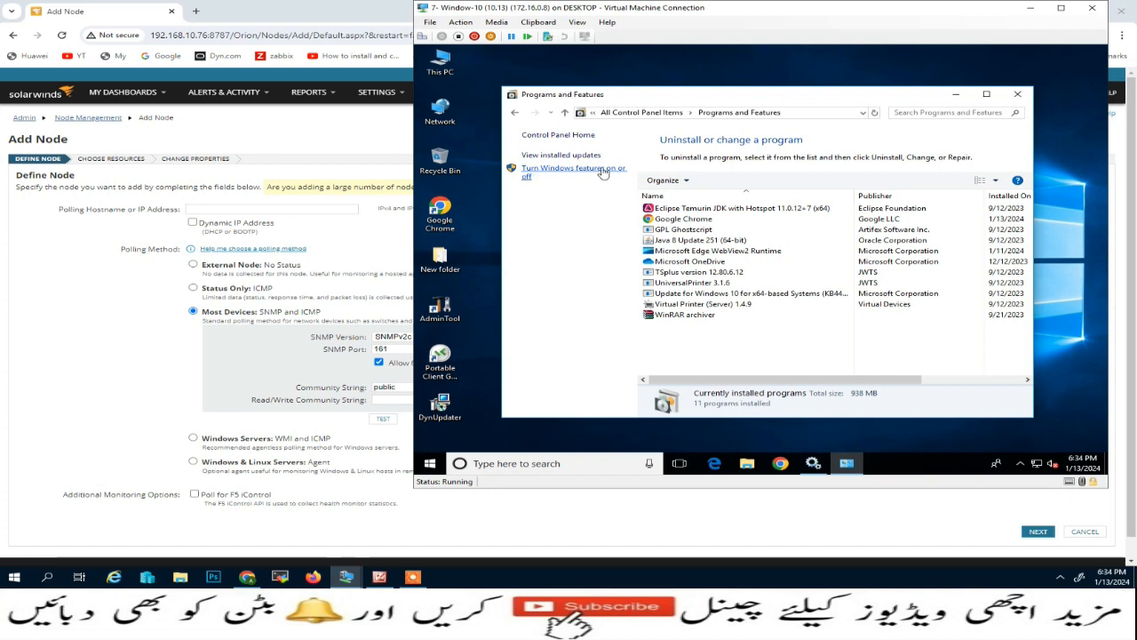
pyautogui.click(603, 172)
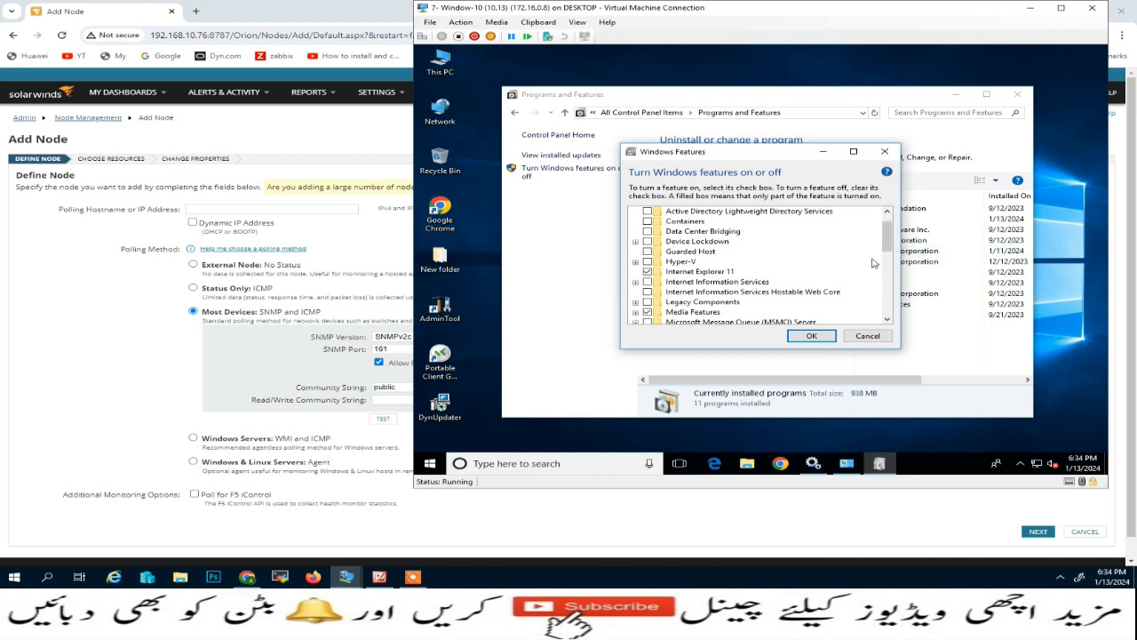
pyautogui.scroll(-3, 873, 263)
pyautogui.scroll(-2, 873, 263)
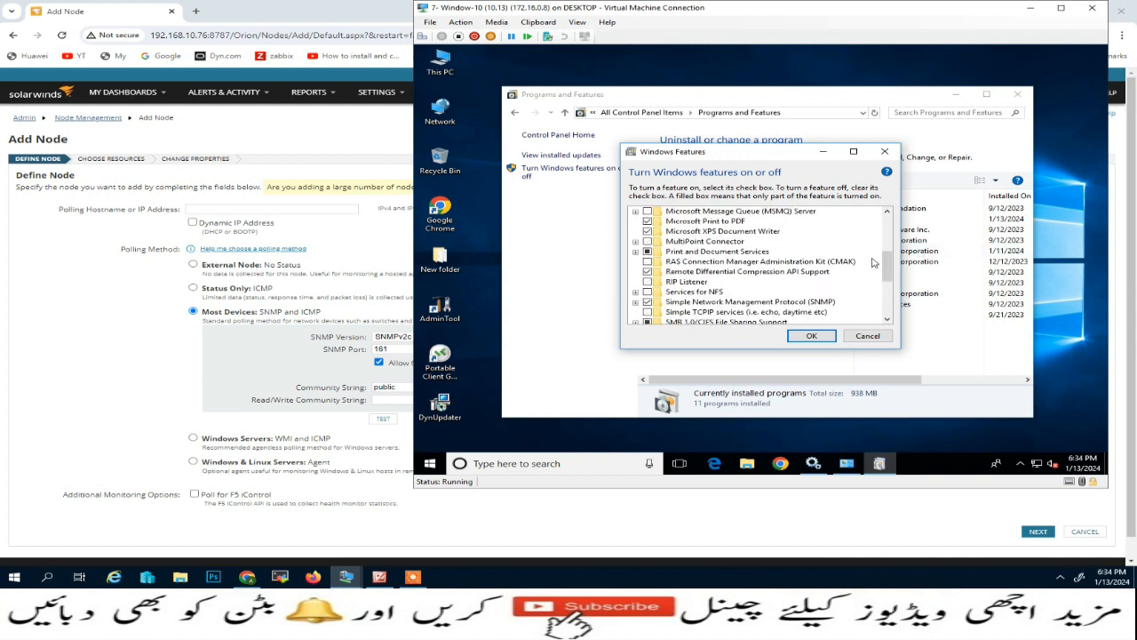
pyautogui.click(692, 282)
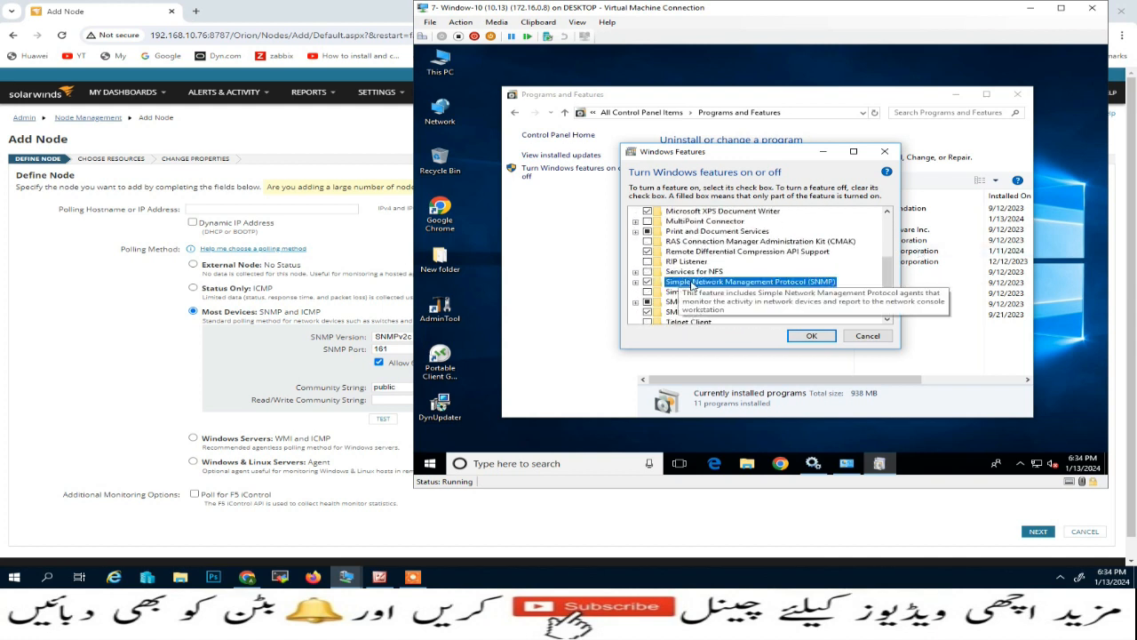
pyautogui.click(702, 578)
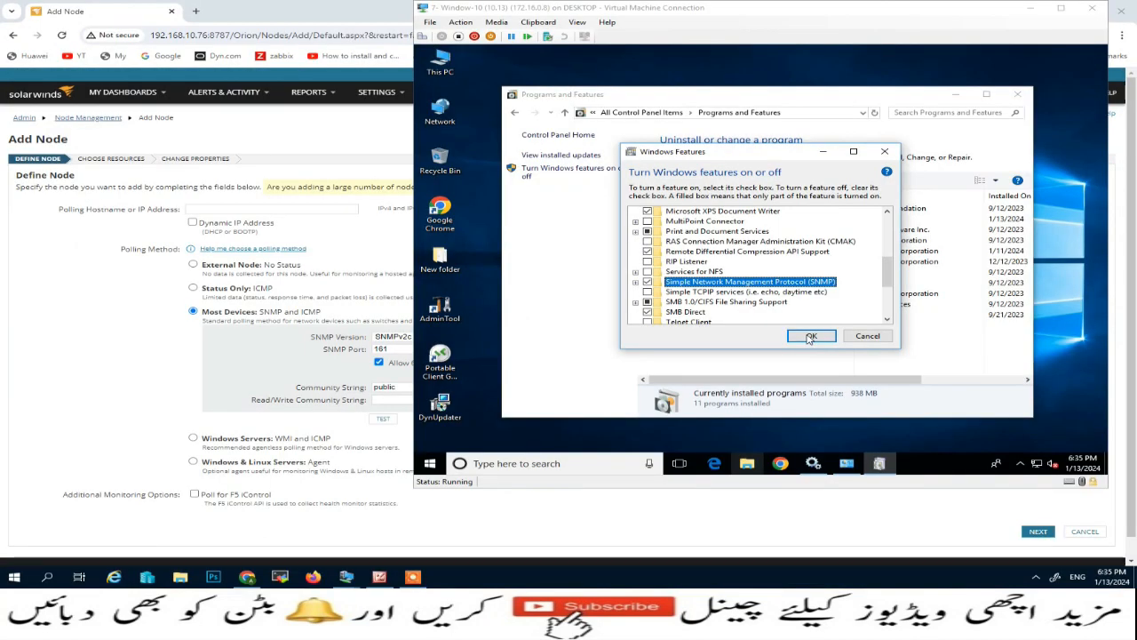
pyautogui.click(810, 336)
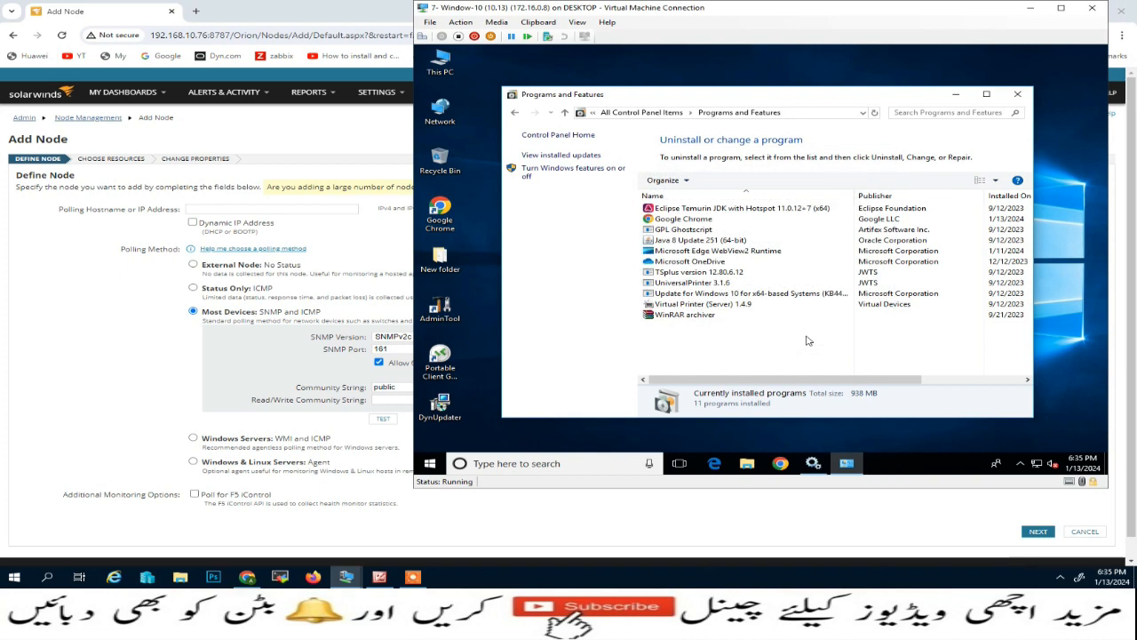
pyautogui.click(1017, 93)
# Open the SNMP Service properties from the Windows Services list.
pyautogui.rightClick(429, 462)
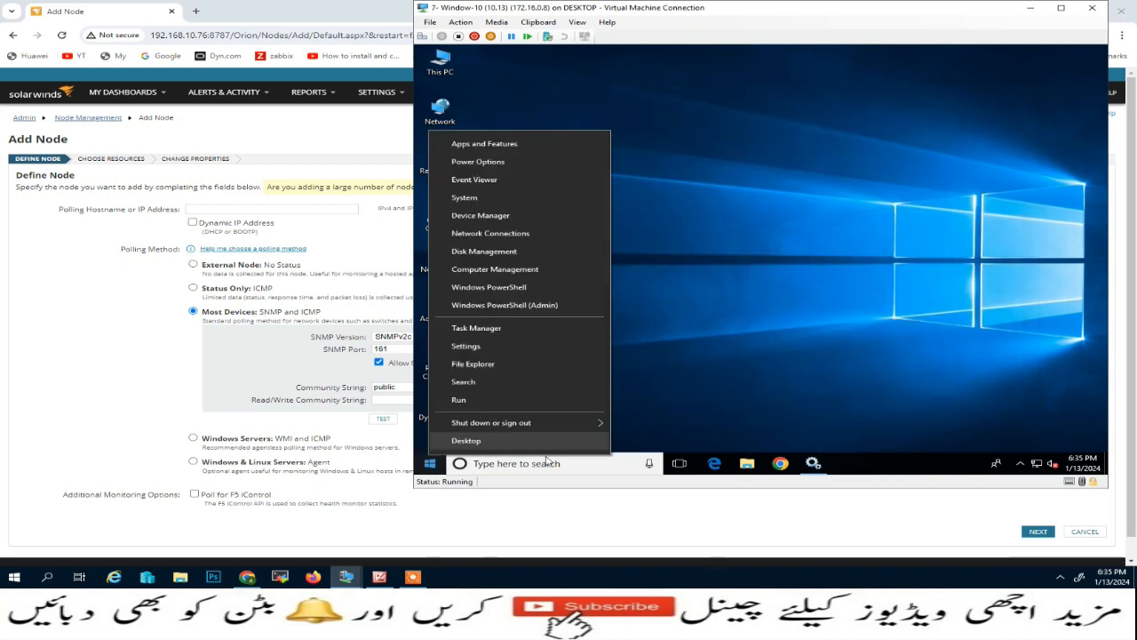
pyautogui.click(813, 462)
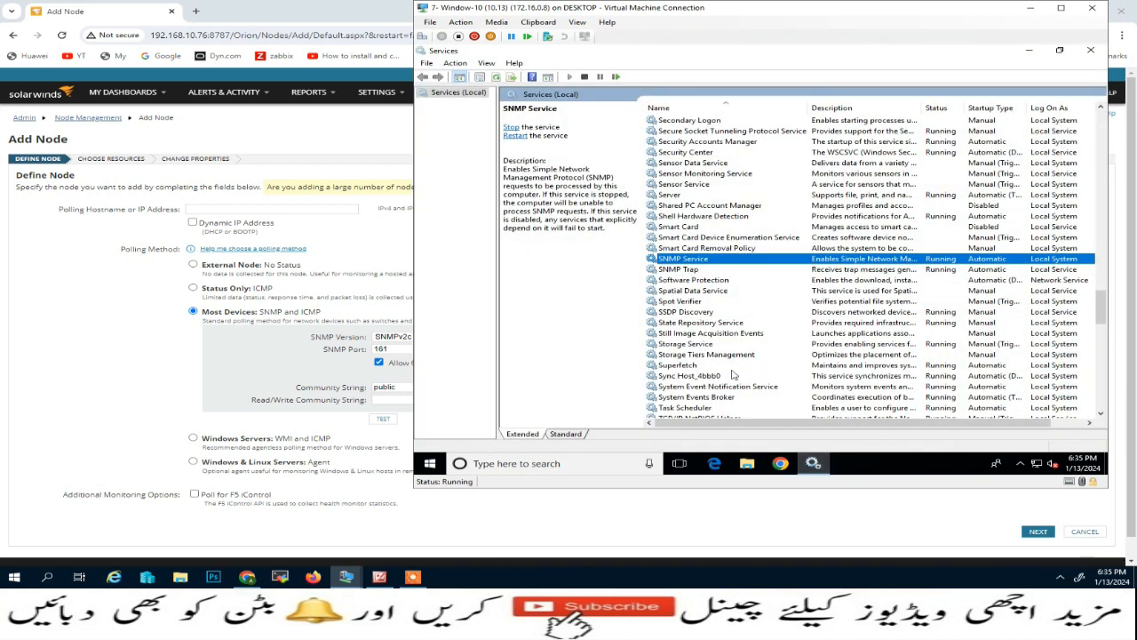
pyautogui.rightClick(678, 263)
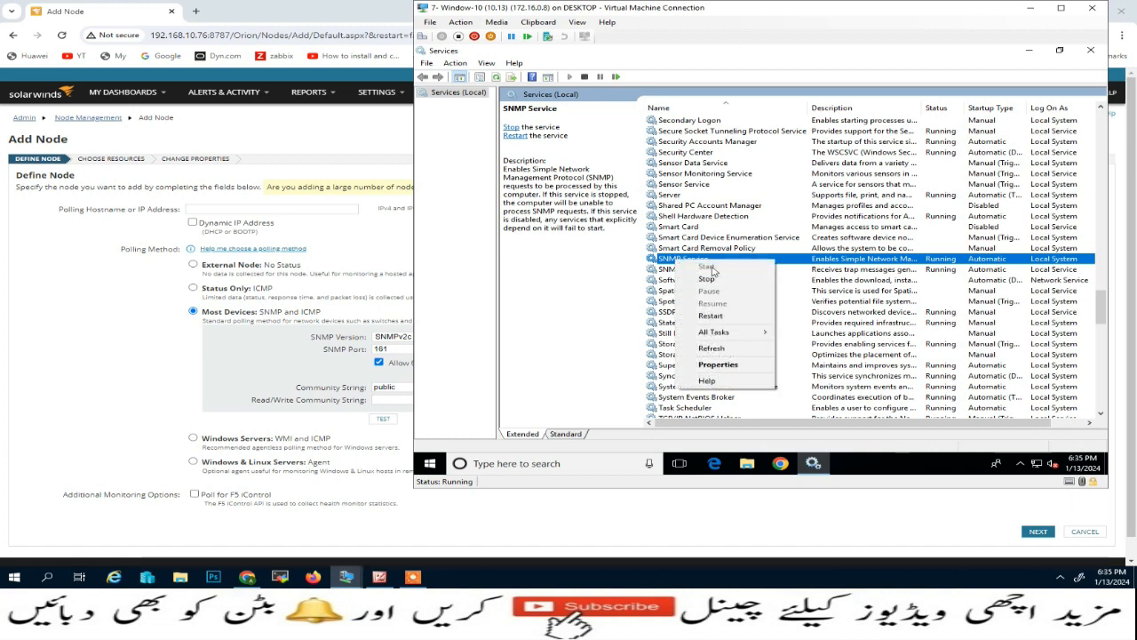
pyautogui.click(716, 366)
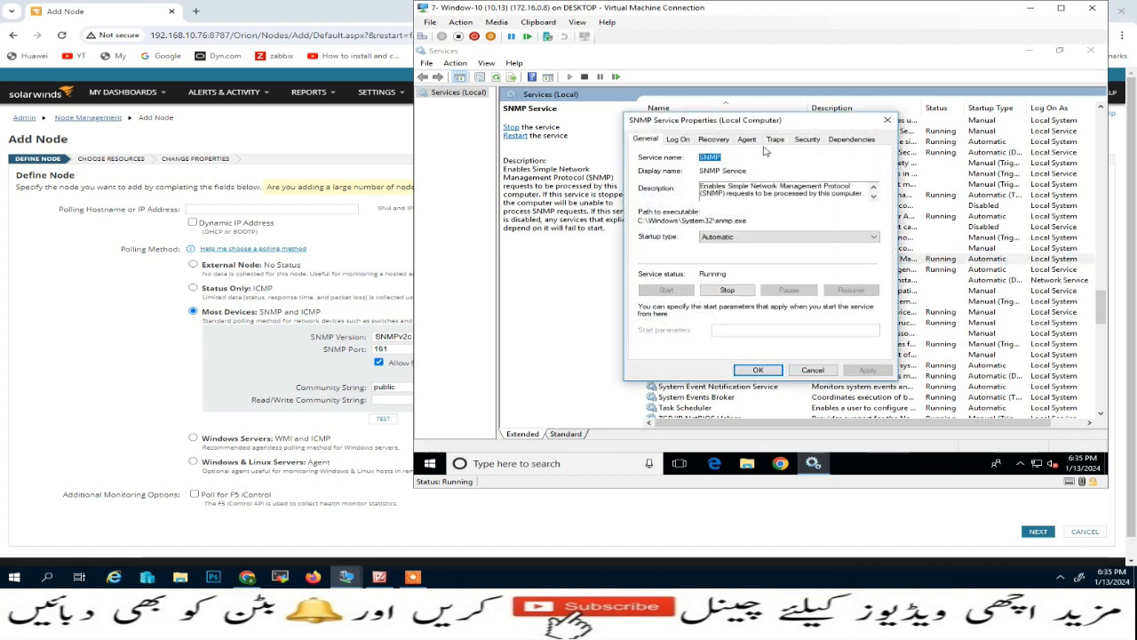
# Try accepting SNMP packets from any host on the Security tab, then cancel without saving.
pyautogui.click(807, 139)
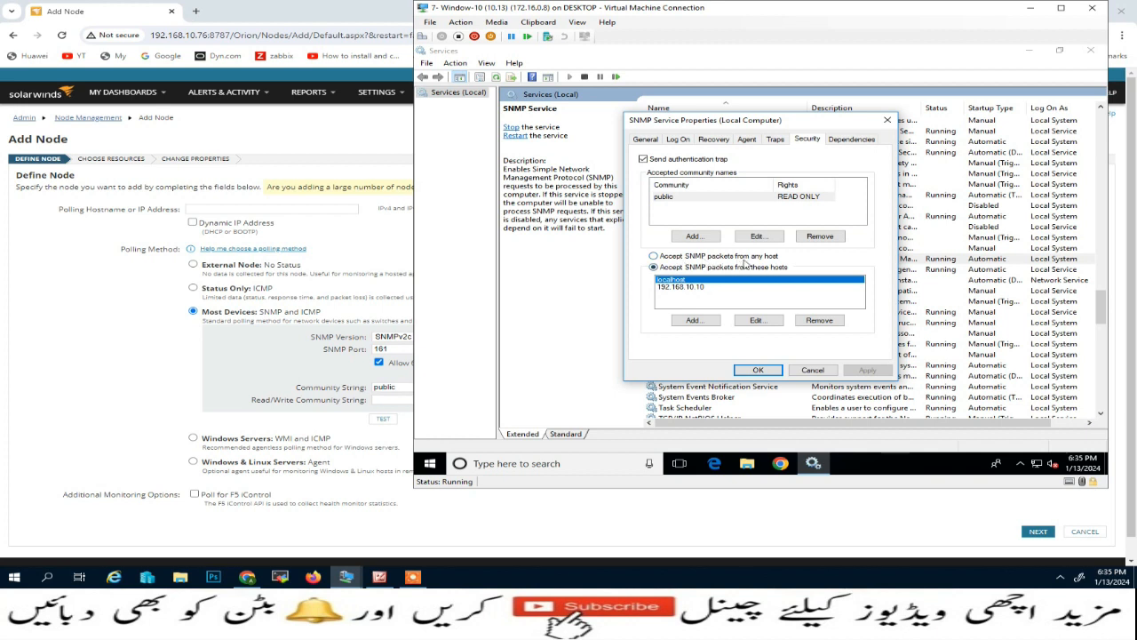
pyautogui.click(684, 256)
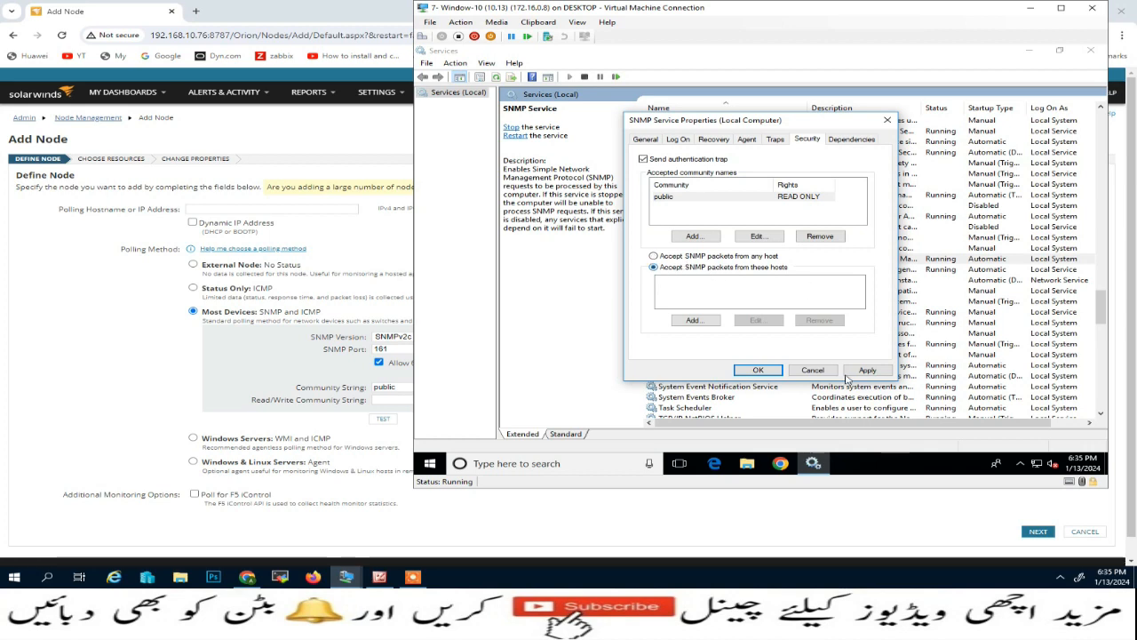
pyautogui.click(812, 370)
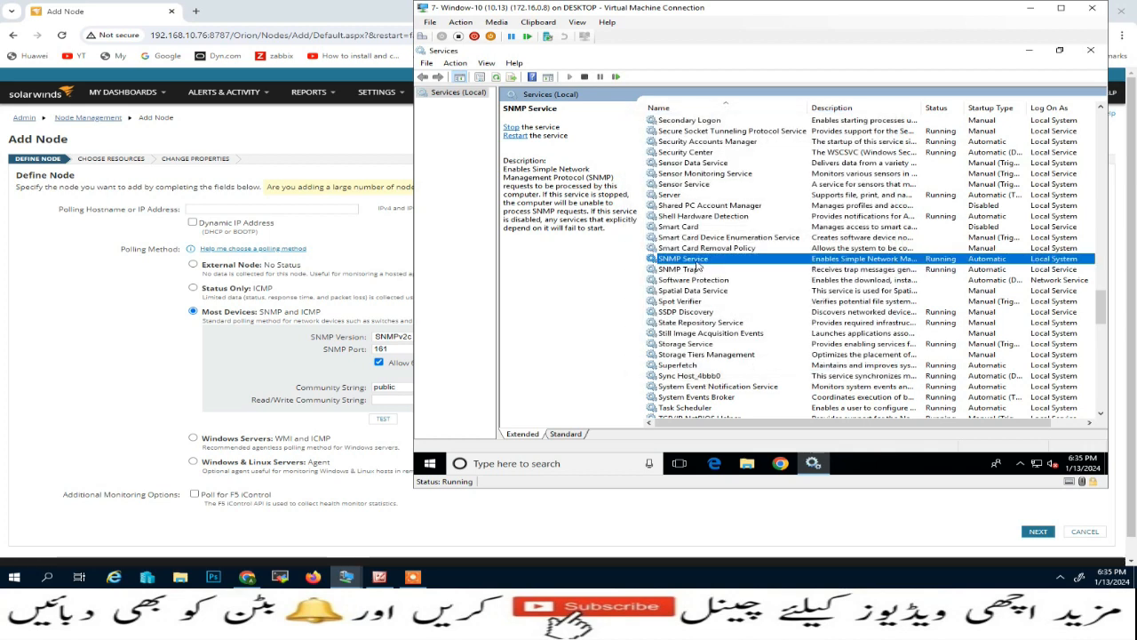
# Reopen SNMP Service properties on the Security tab and start adding an accepted host.
pyautogui.rightClick(699, 262)
pyautogui.click(737, 364)
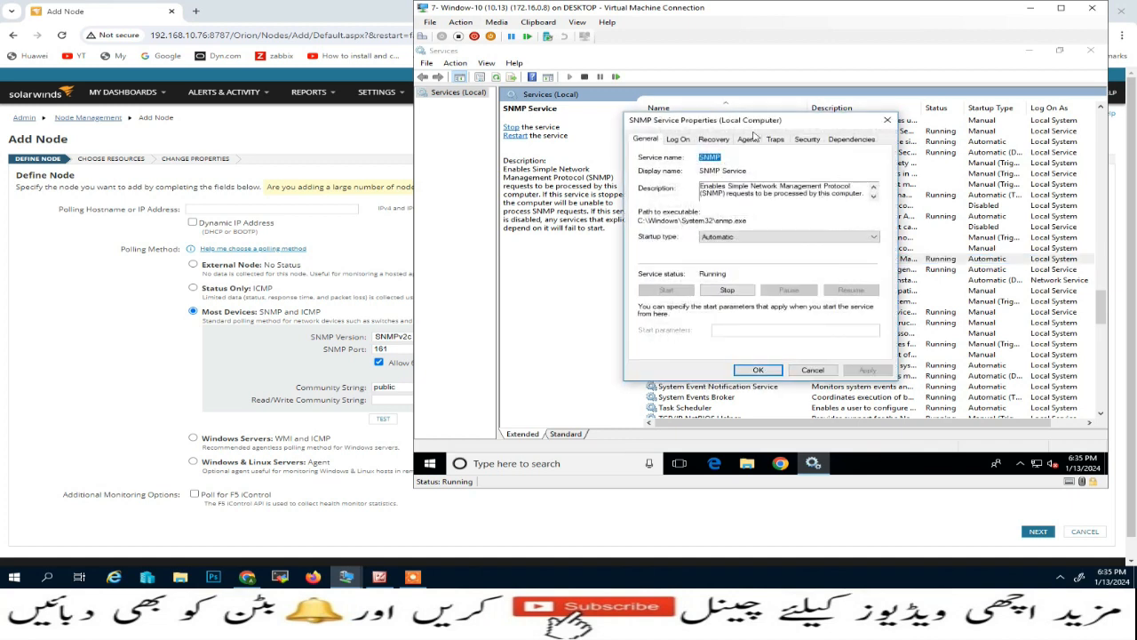
pyautogui.click(806, 139)
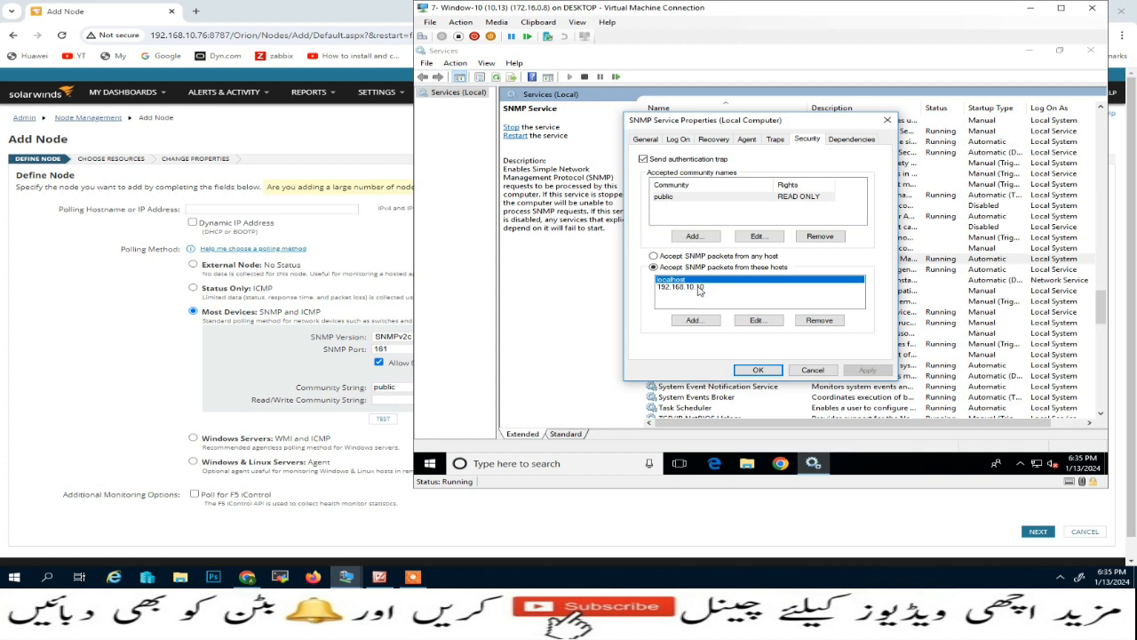
pyautogui.click(695, 321)
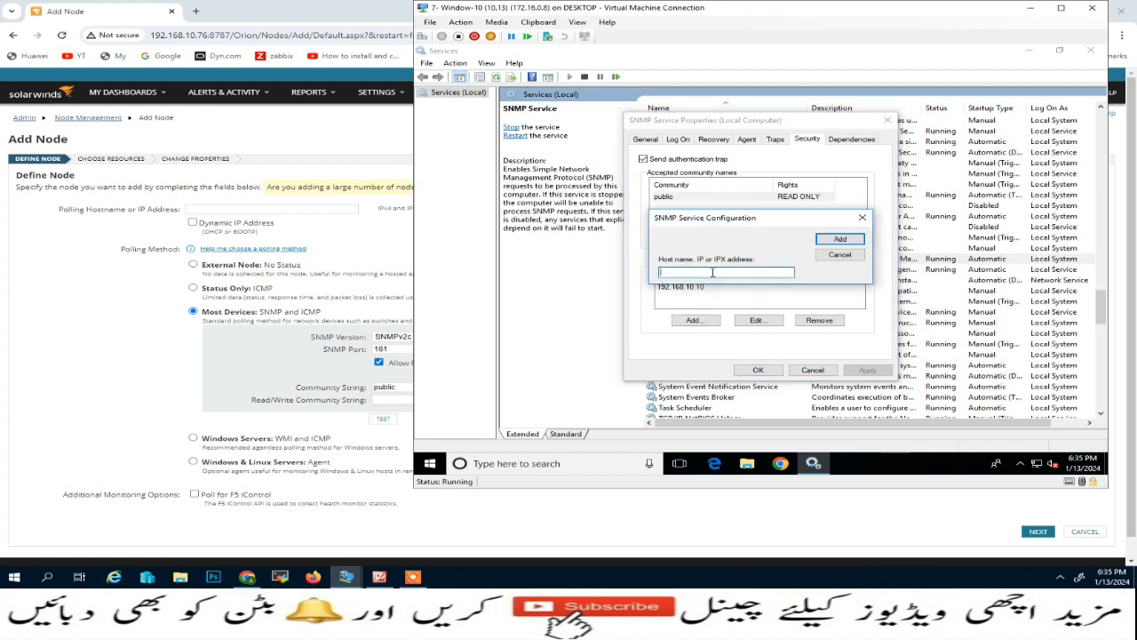
# Add 192.168.10.76 as an accepted SNMP host, apply and save, then close Services.
pyautogui.doubleClick(207, 35)
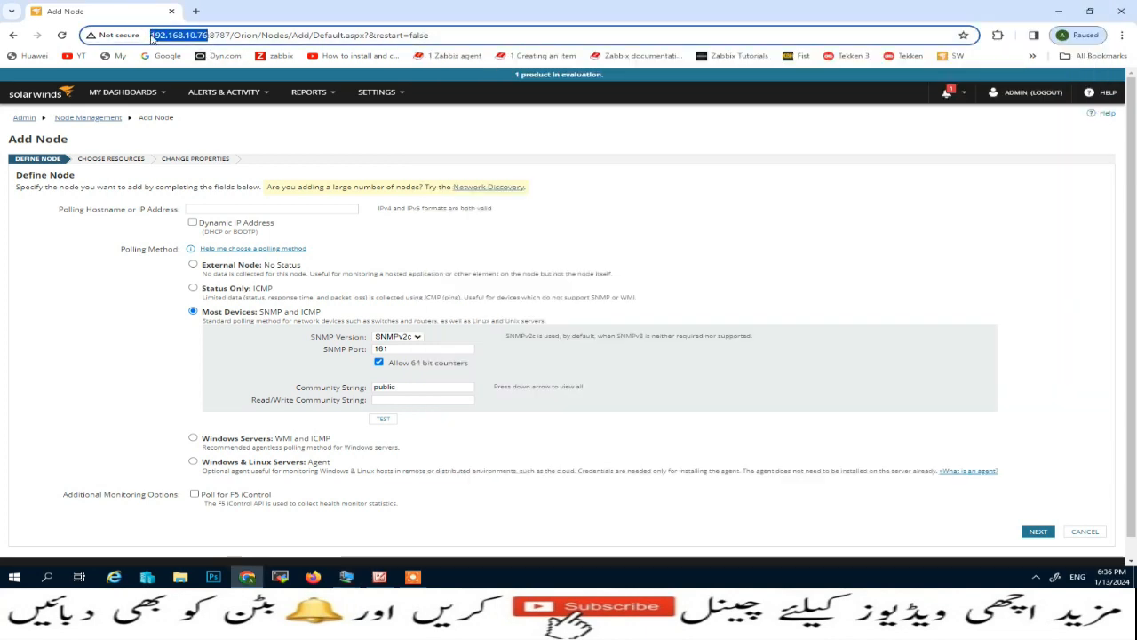
pyautogui.click(346, 576)
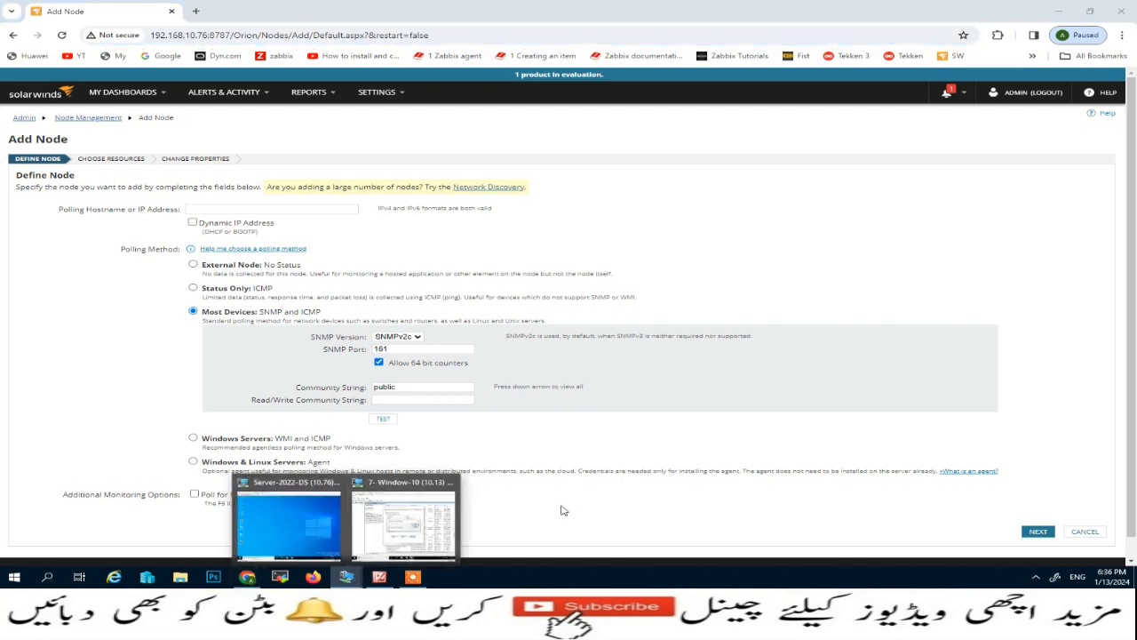
pyautogui.click(413, 519)
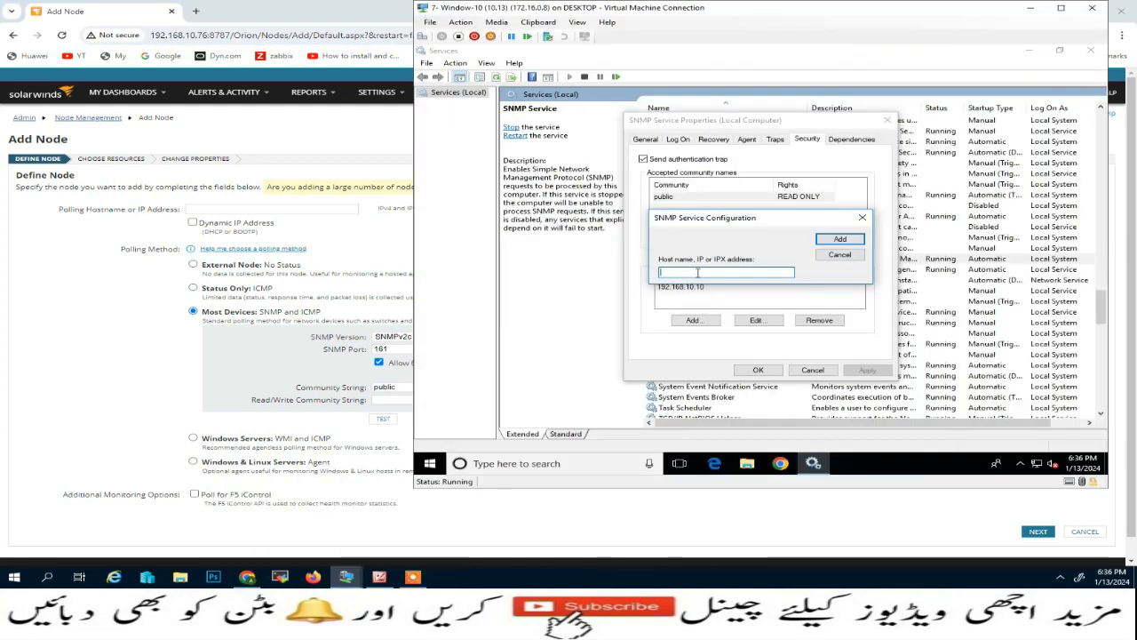
pyautogui.write('192.168.10.76')
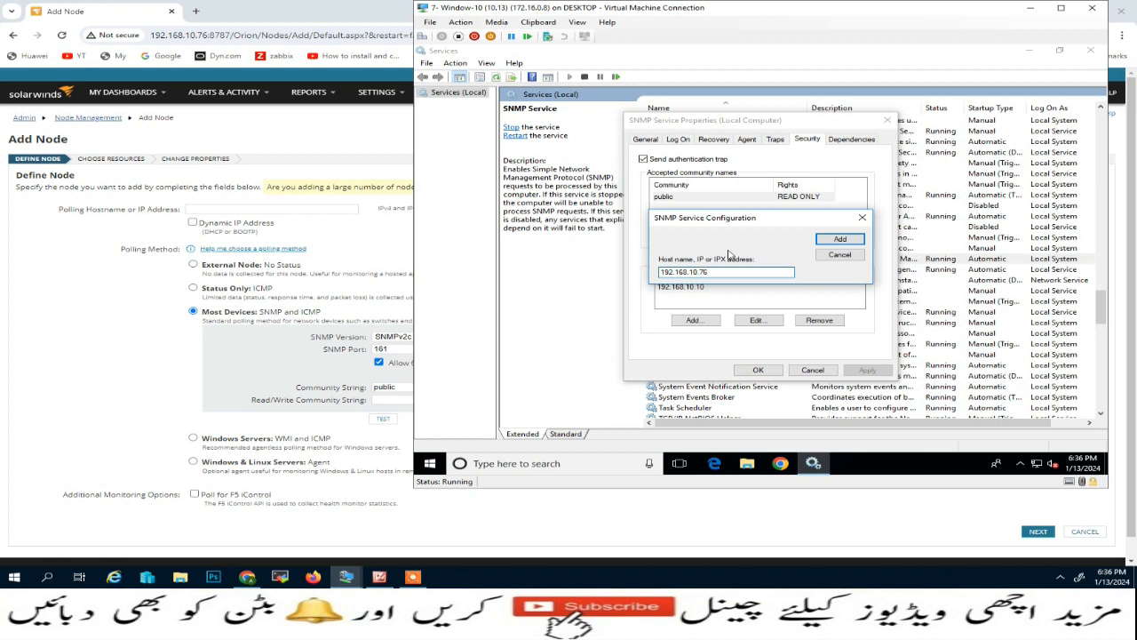
pyautogui.click(836, 241)
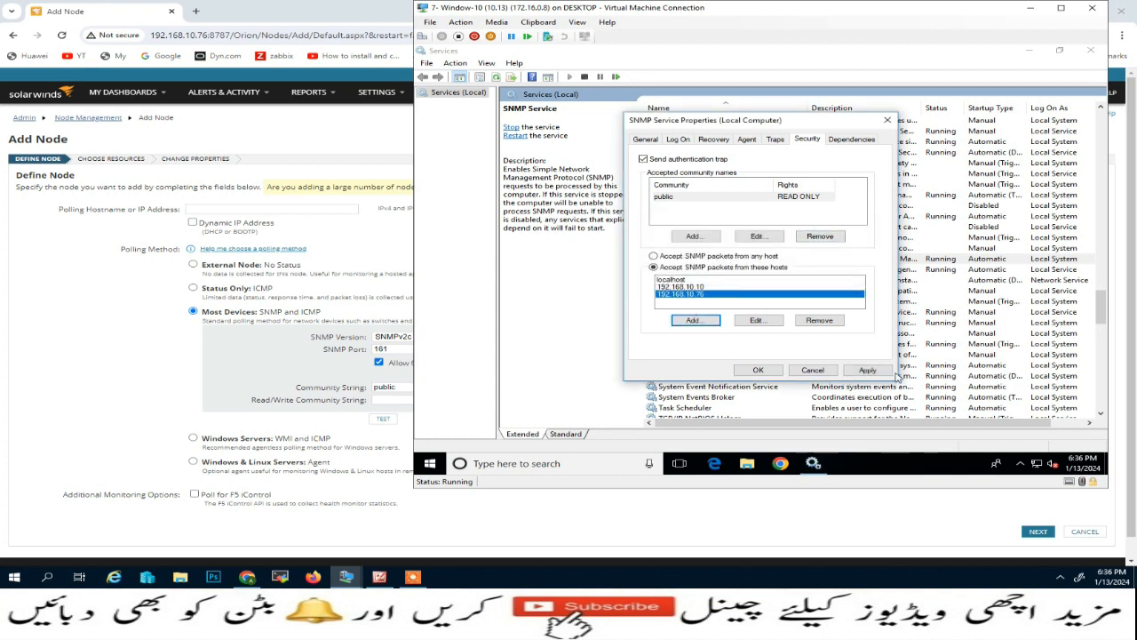
pyautogui.click(868, 371)
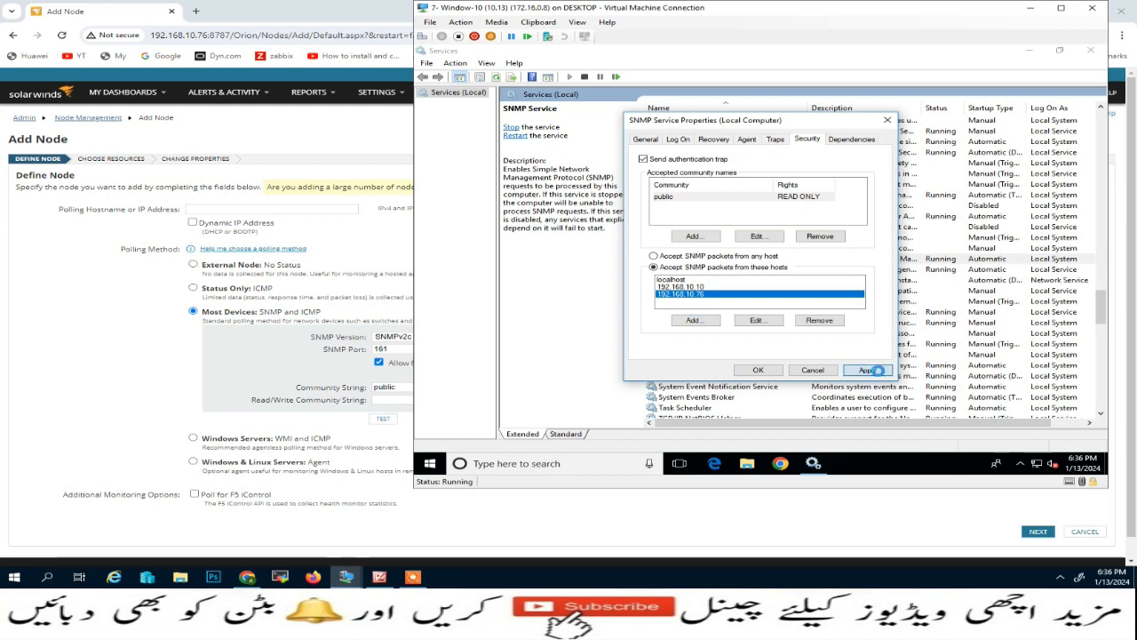
pyautogui.click(758, 370)
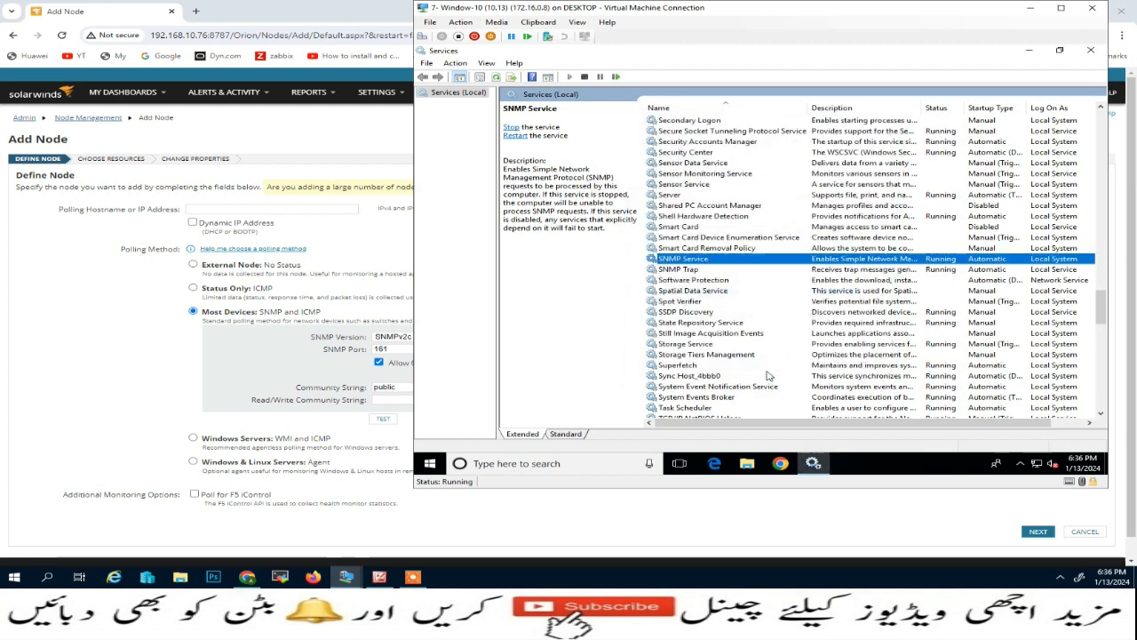
pyautogui.click(1091, 49)
# Enter polling address 192.168.10.13 with SNMPv2c and community 'public', and pass the SNMP test.
pyautogui.click(1029, 7)
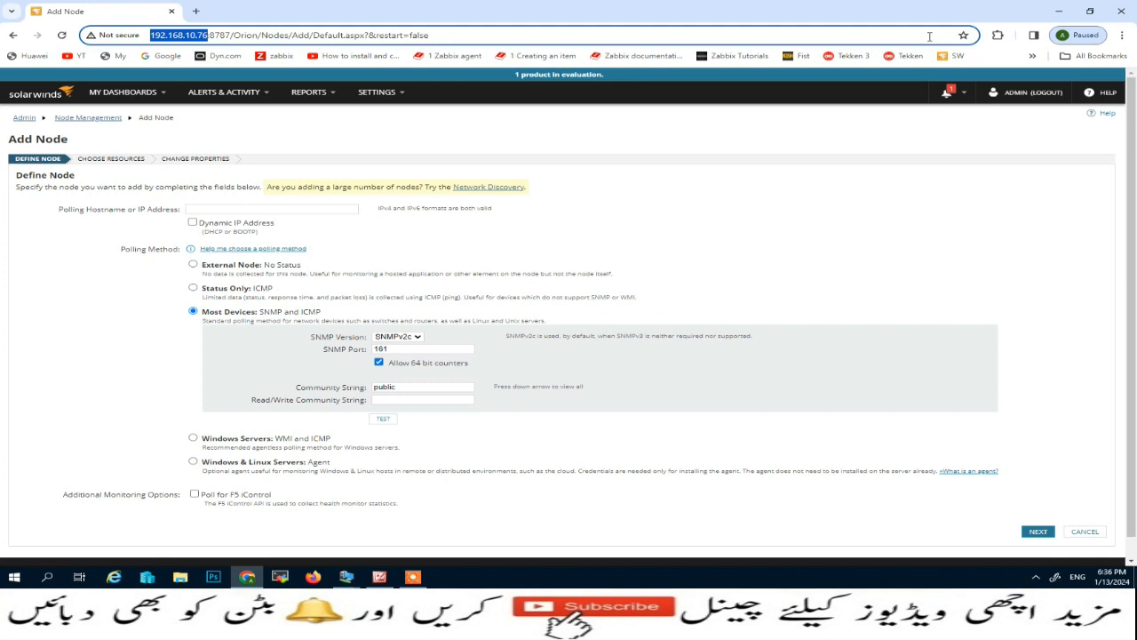
pyautogui.click(247, 208)
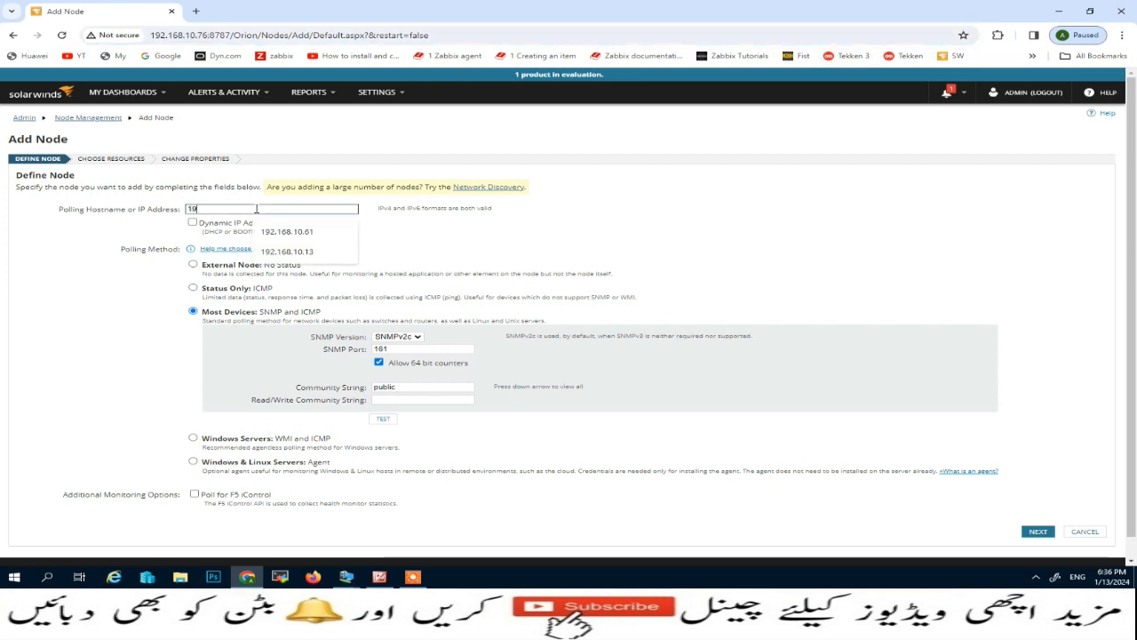
pyautogui.write('192.168.10.13')
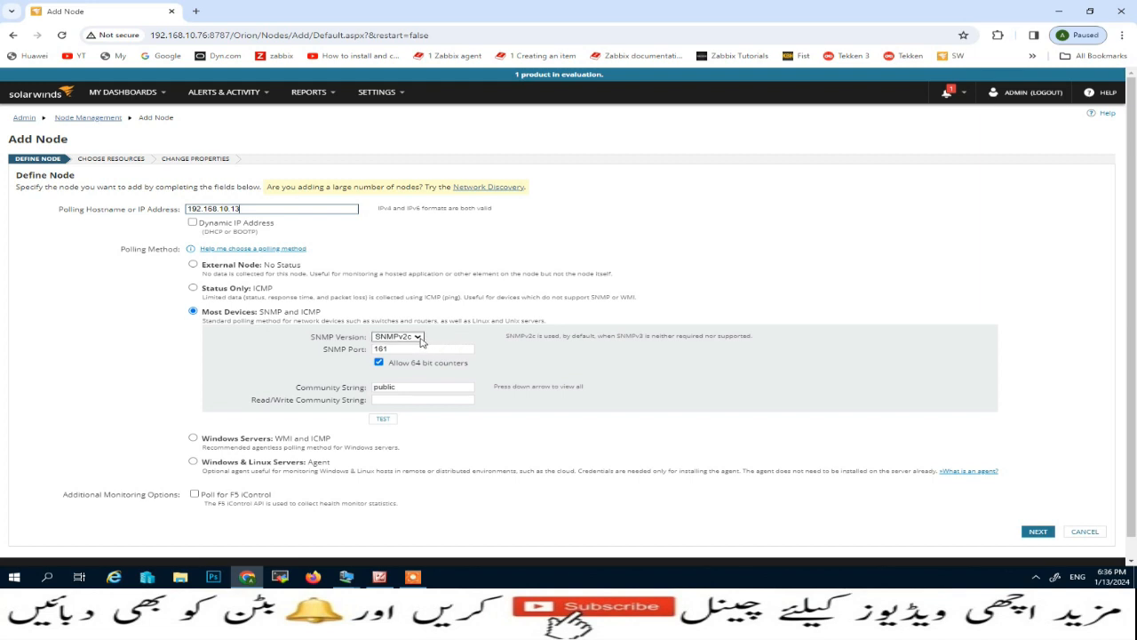
pyautogui.click(417, 337)
pyautogui.click(421, 339)
pyautogui.click(421, 339)
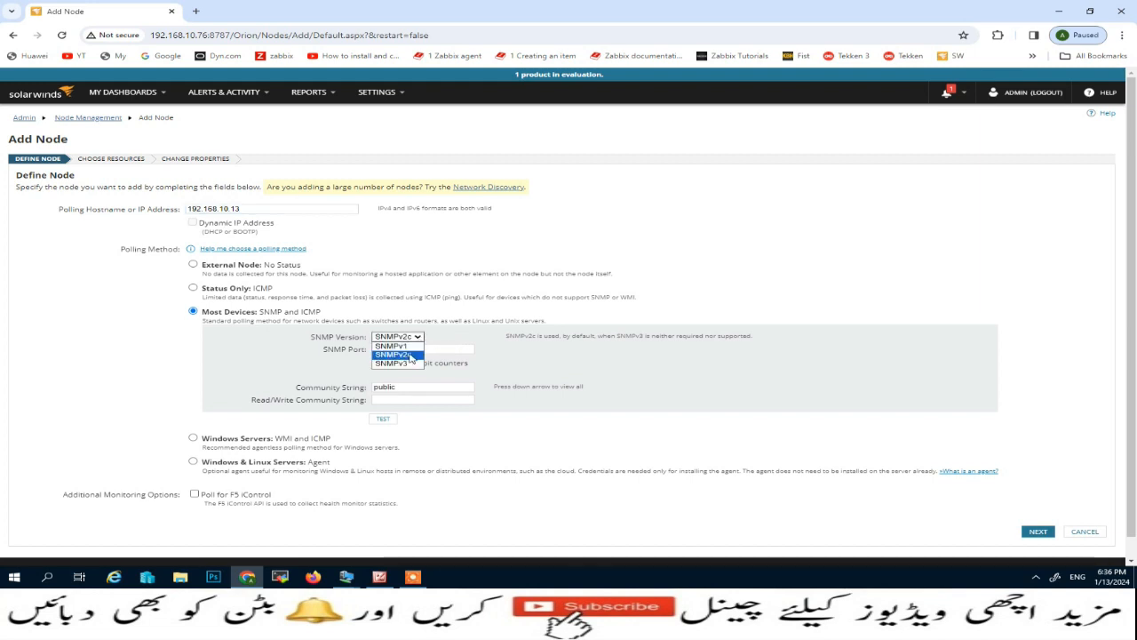
pyautogui.click(411, 355)
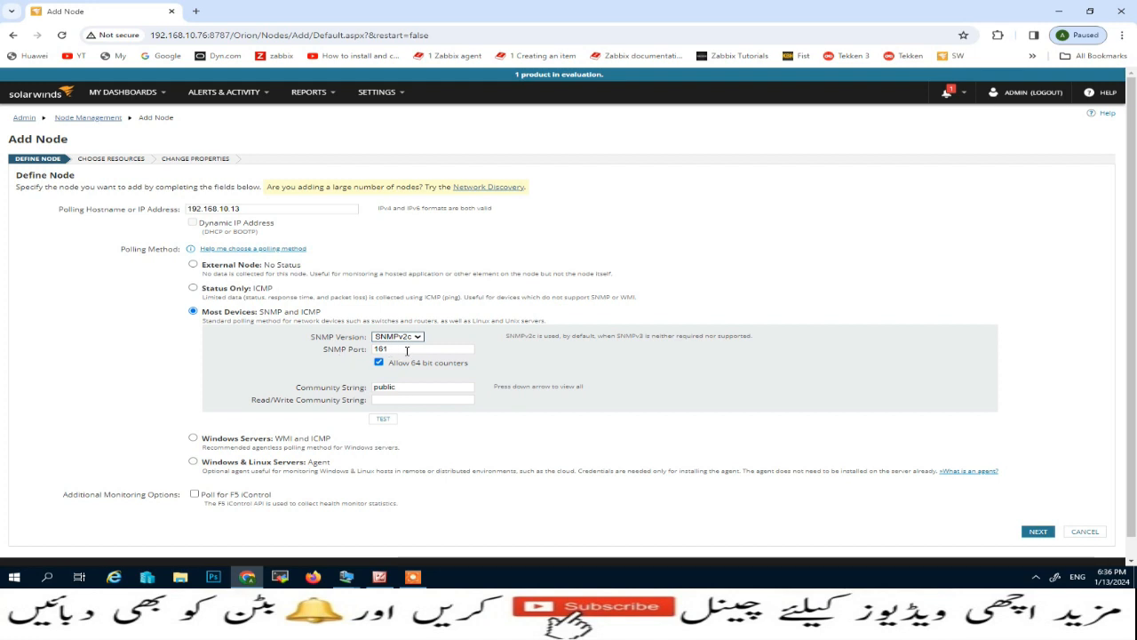
pyautogui.scroll(-1, 414, 351)
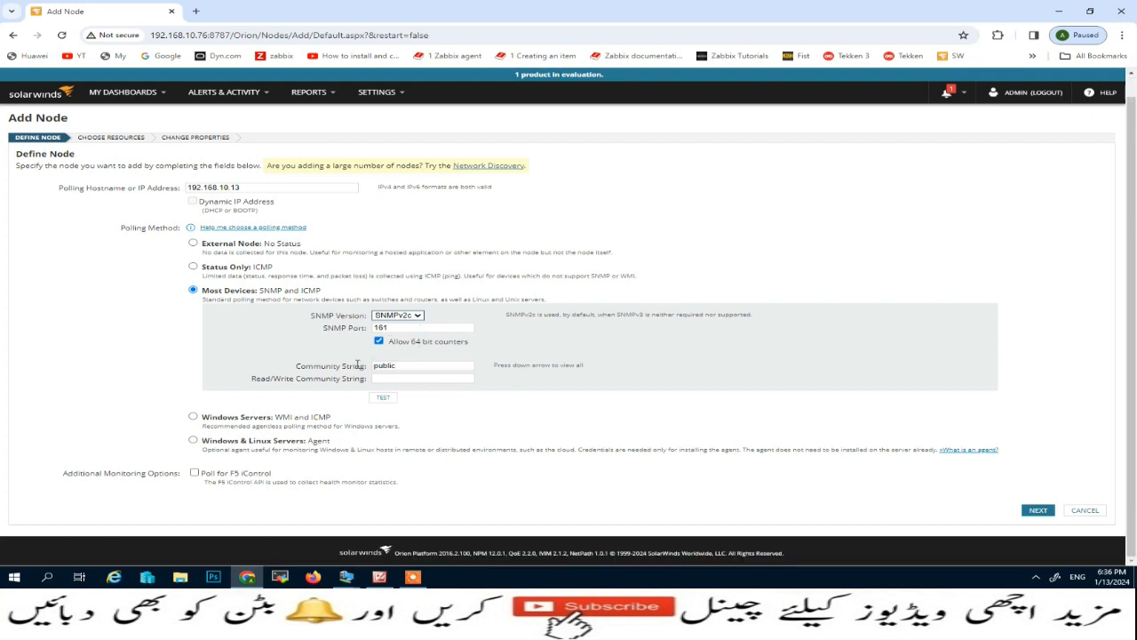
pyautogui.moveTo(399, 366); pyautogui.dragTo(372, 370)
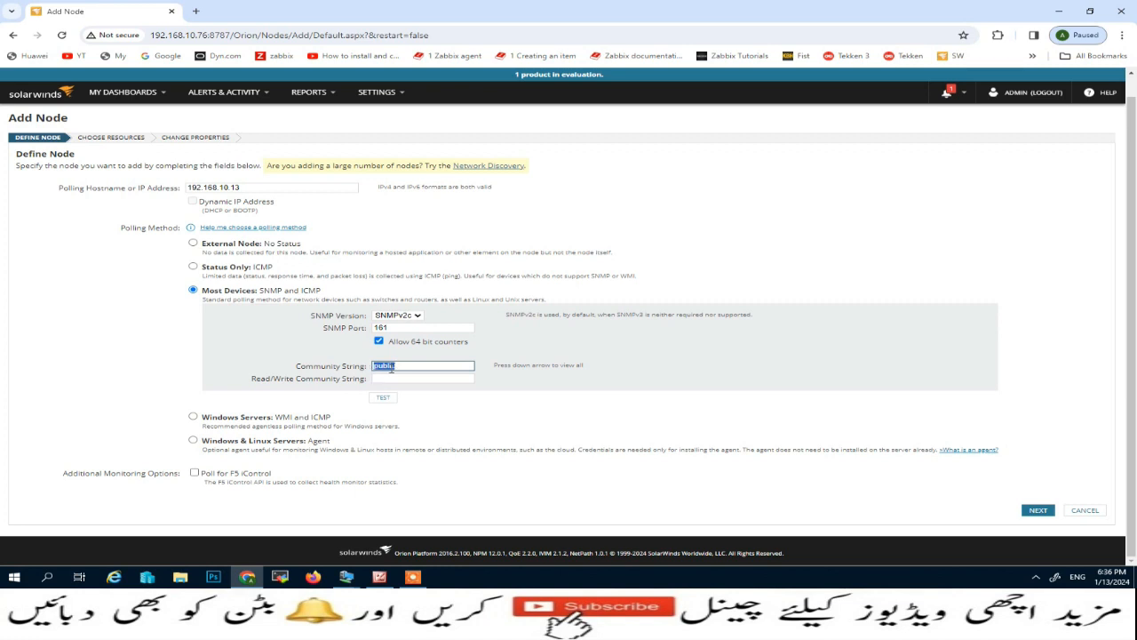
pyautogui.click(383, 399)
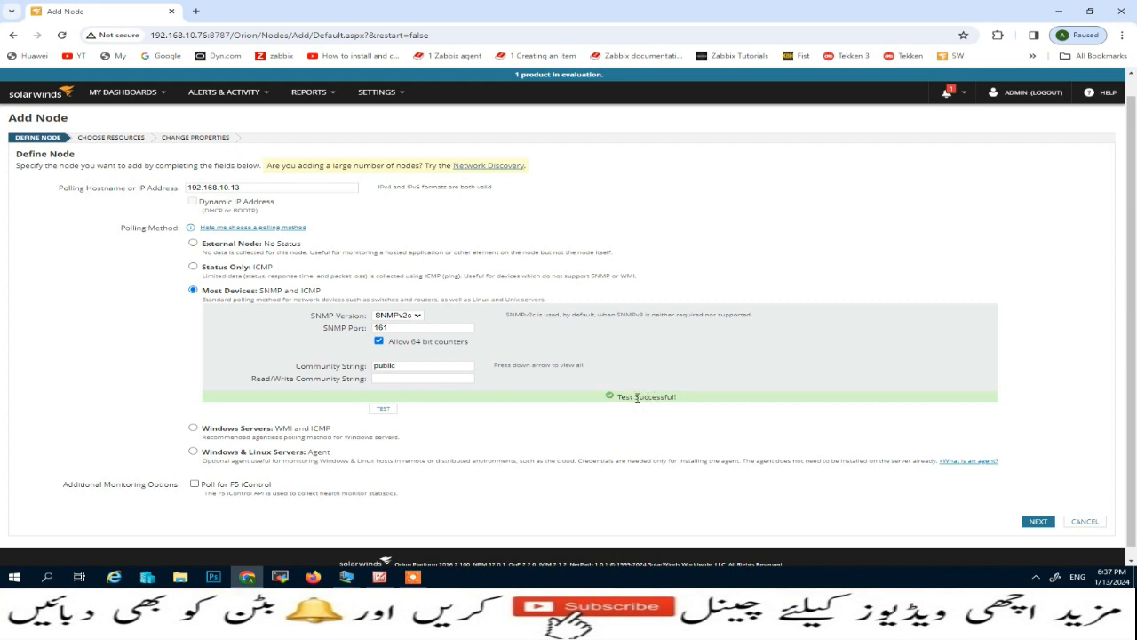
pyautogui.scroll(-1, 472, 382)
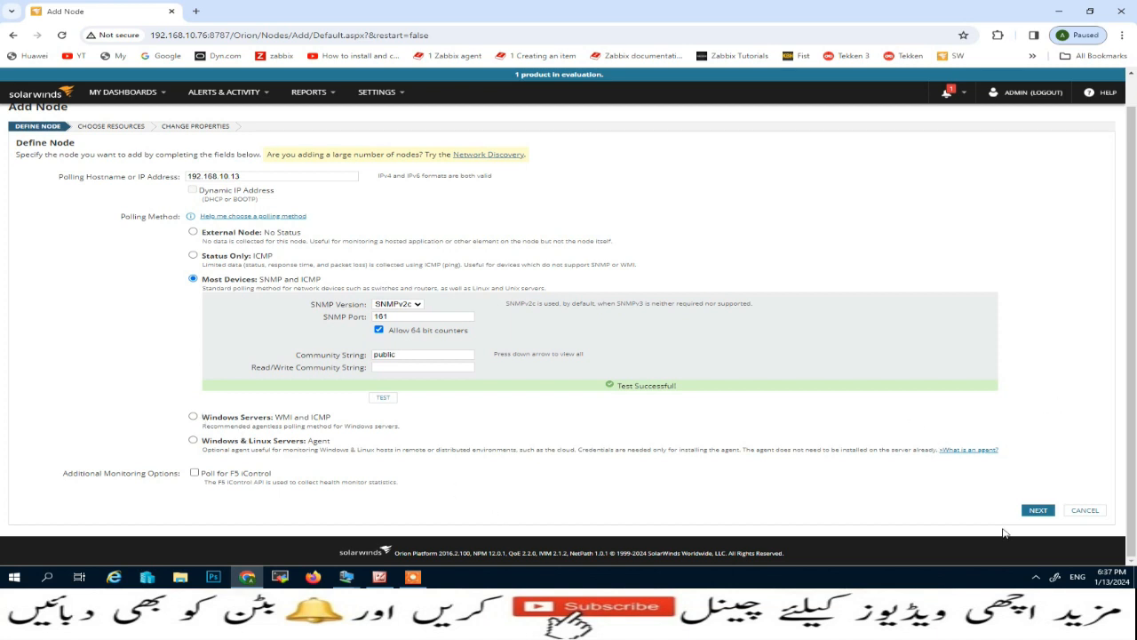
# Keep CPU & Memory, physical/virtual memory and C:\ checked, leave D:\ unchecked, and continue.
pyautogui.click(1037, 512)
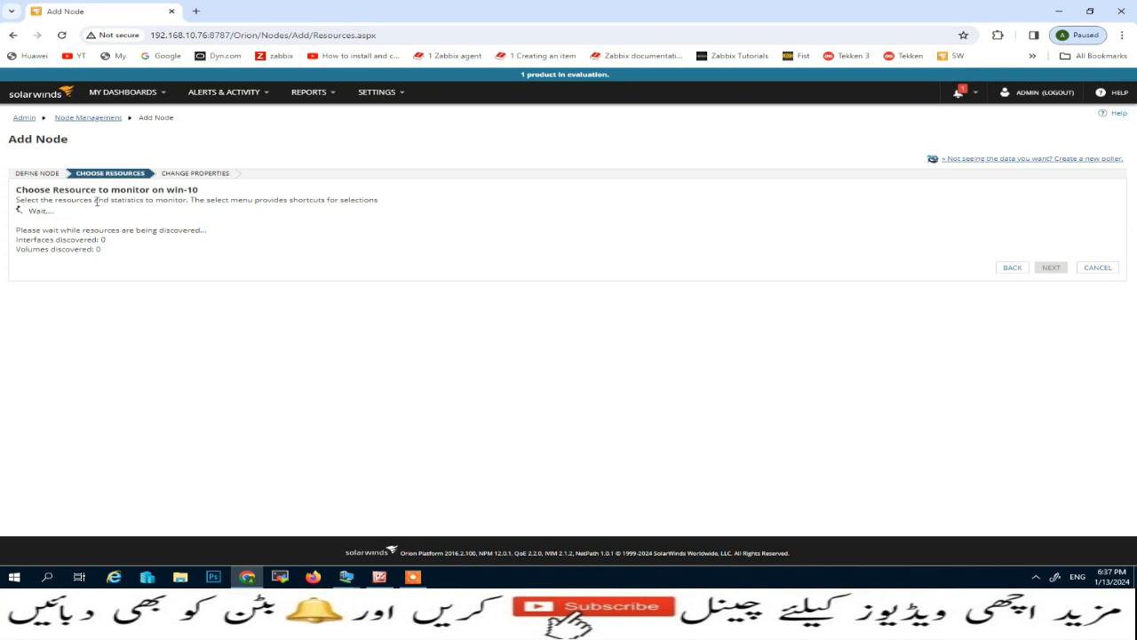
pyautogui.moveTo(96, 201); pyautogui.dragTo(379, 200)
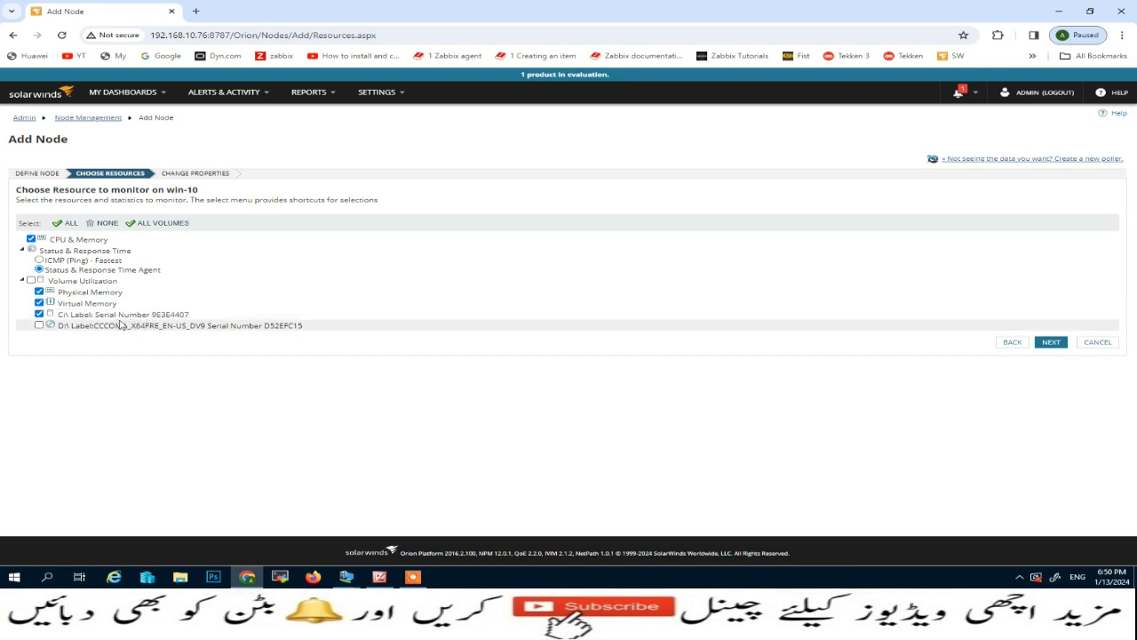
pyautogui.click(22, 281)
pyautogui.click(23, 280)
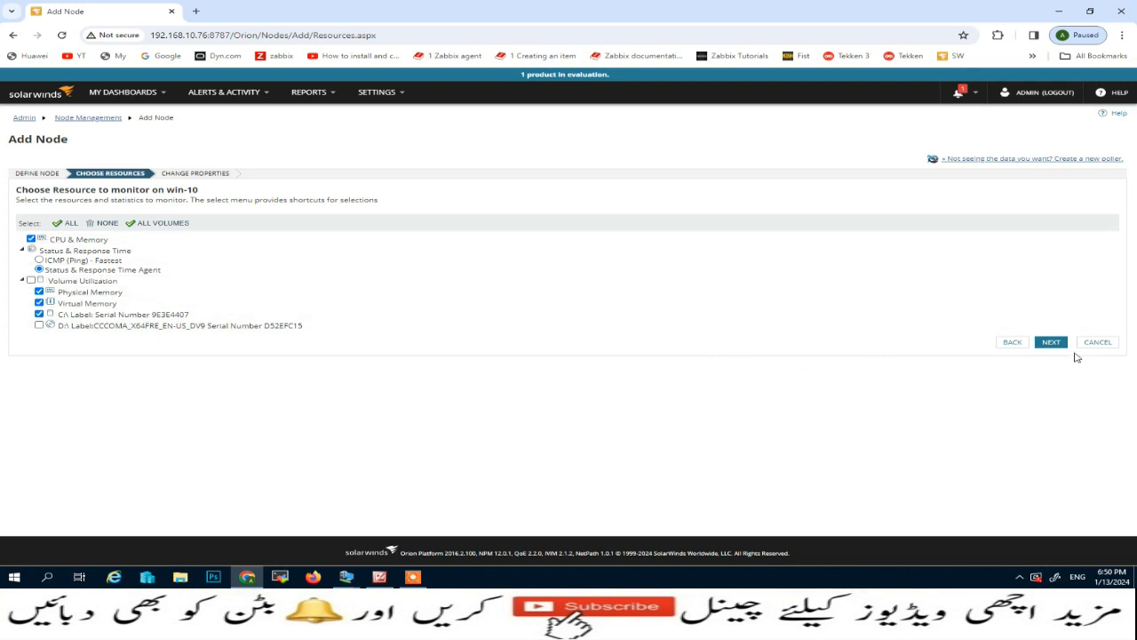
pyautogui.click(1049, 343)
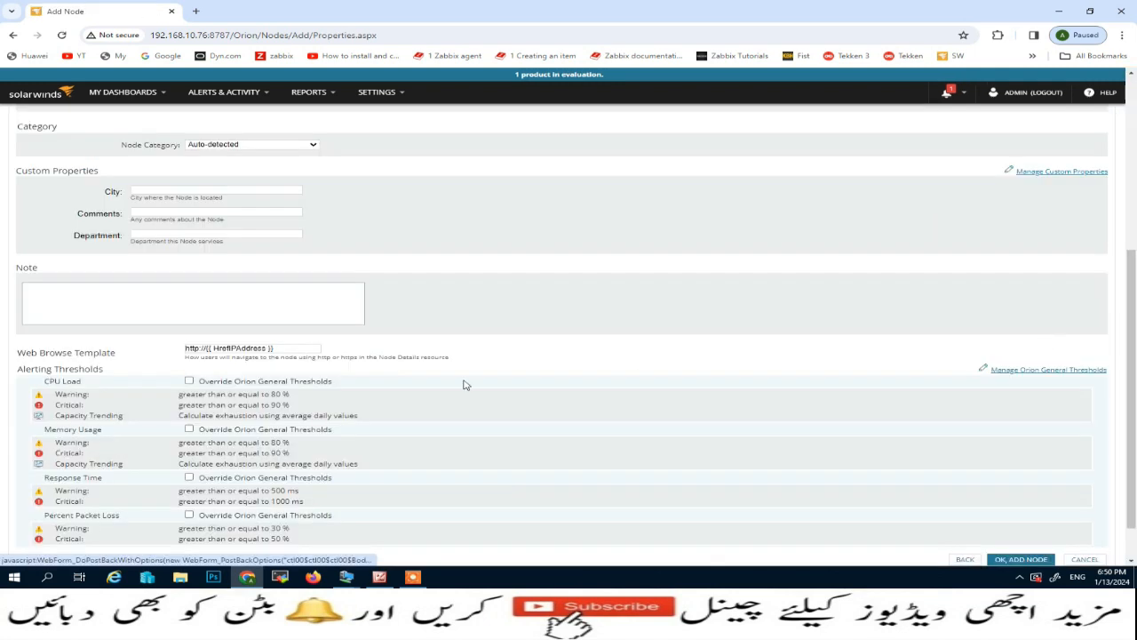
# Give win-10 City 'Islamabad' and Department 'IT', add the node, and dismiss the confirmation.
pyautogui.scroll(2, 205, 252)
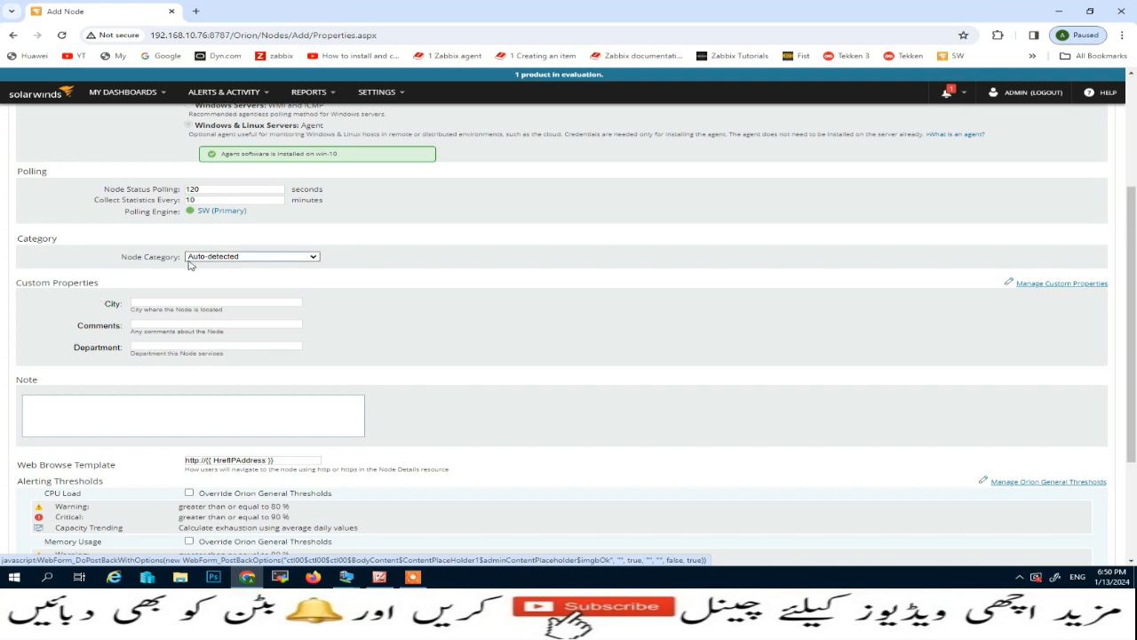
pyautogui.scroll(2, 223, 284)
pyautogui.scroll(2, 263, 305)
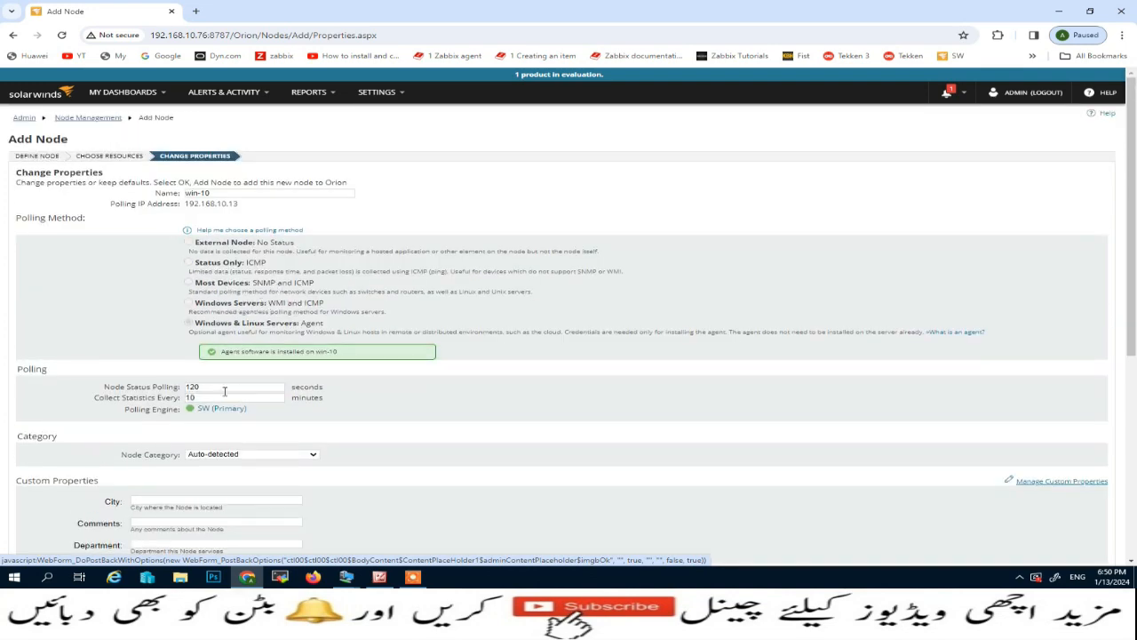
pyautogui.scroll(-2, 199, 404)
pyautogui.scroll(-2, 199, 404)
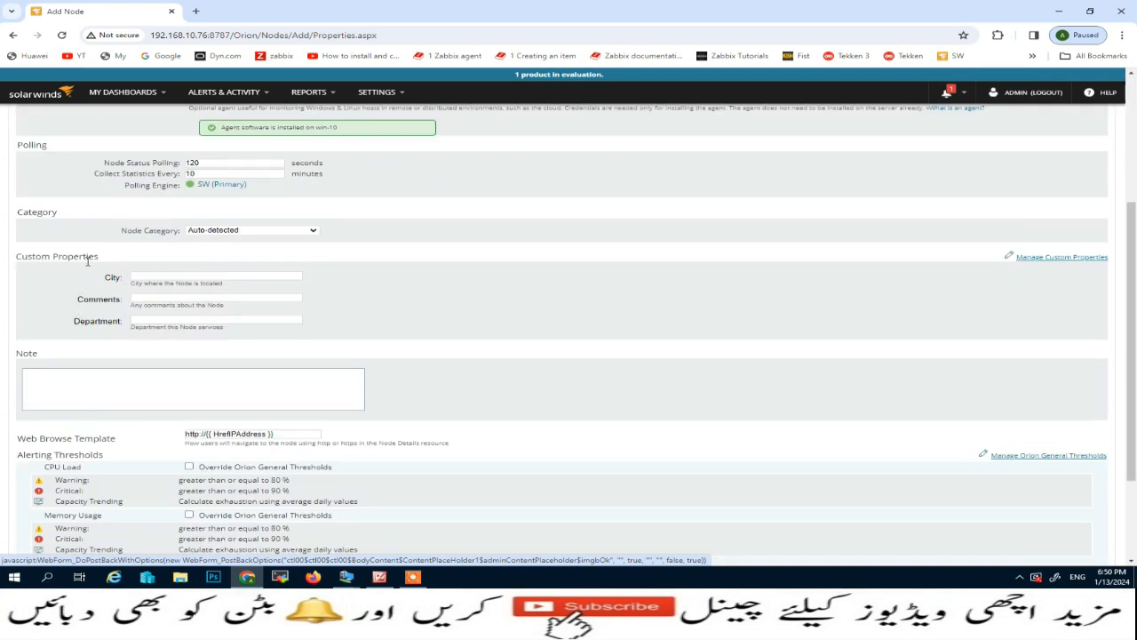
pyautogui.click(147, 298)
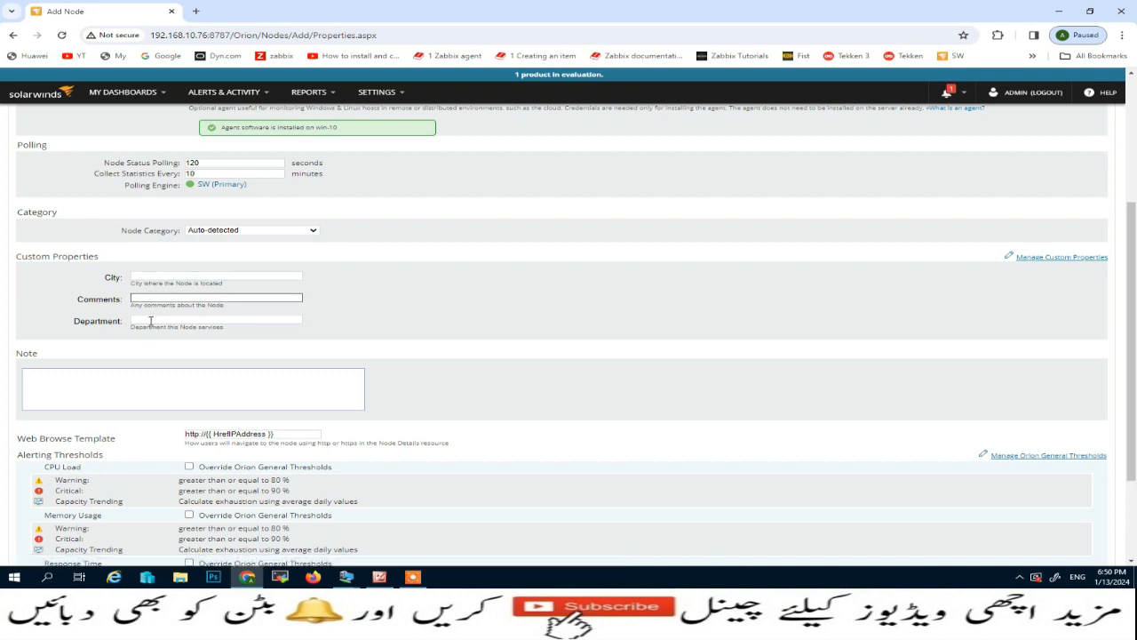
pyautogui.click(150, 321)
pyautogui.click(146, 276)
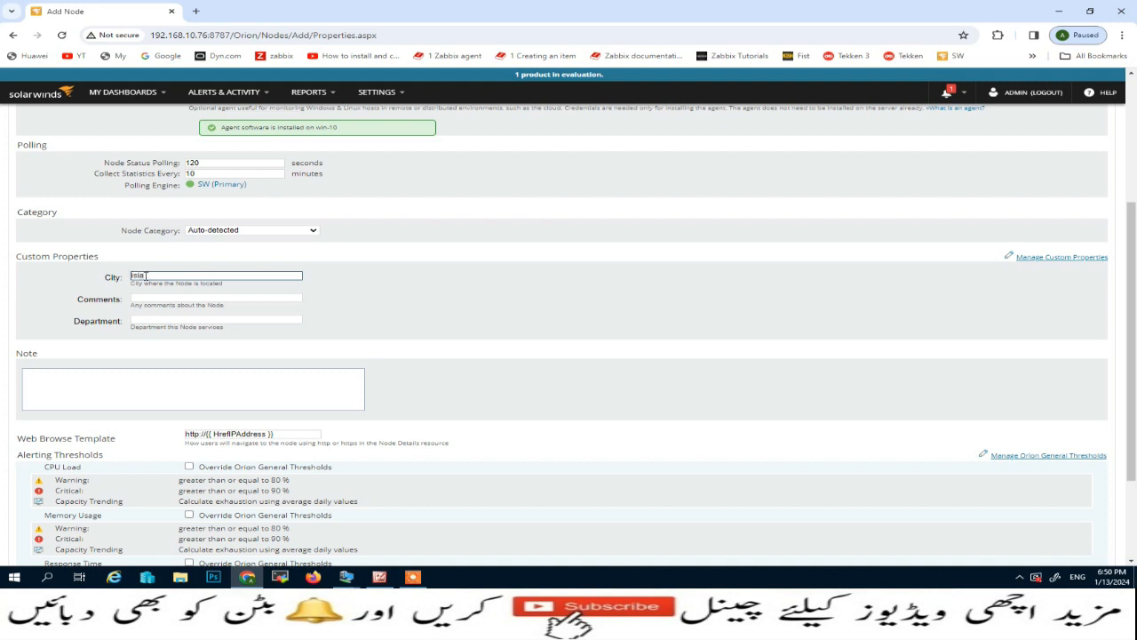
pyautogui.press('Tab')
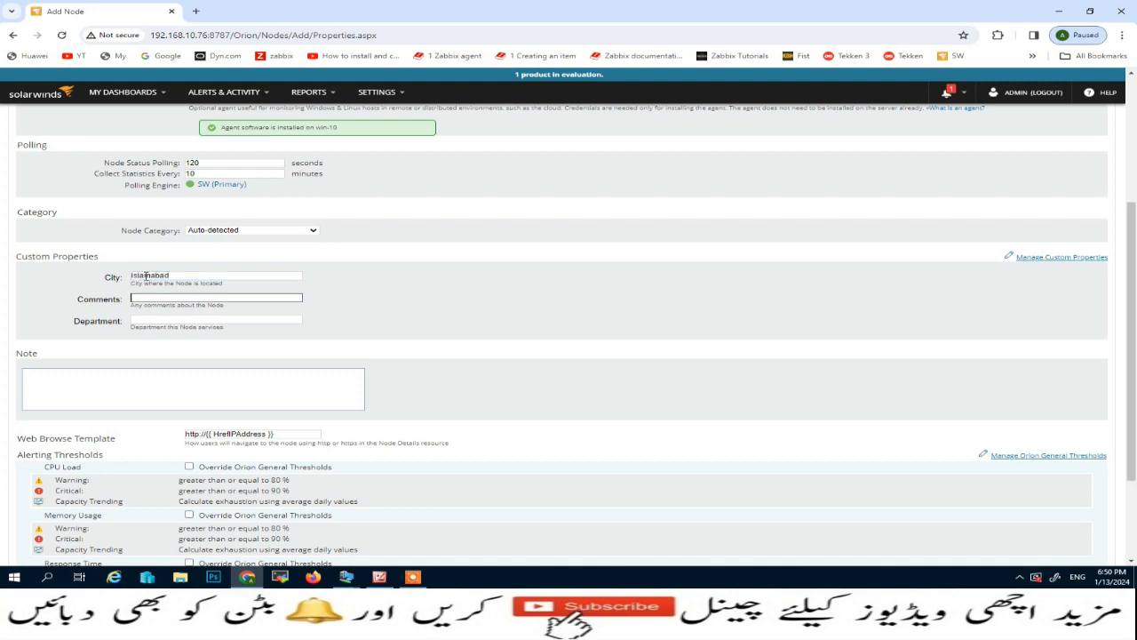
pyautogui.press('Tab')
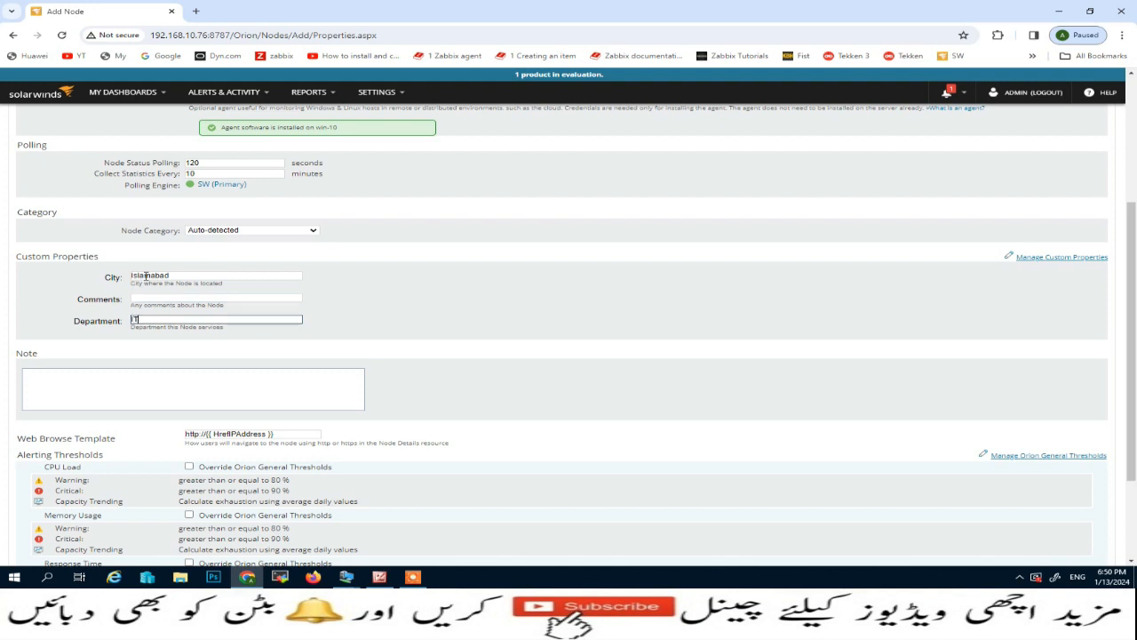
pyautogui.scroll(-2, 152, 395)
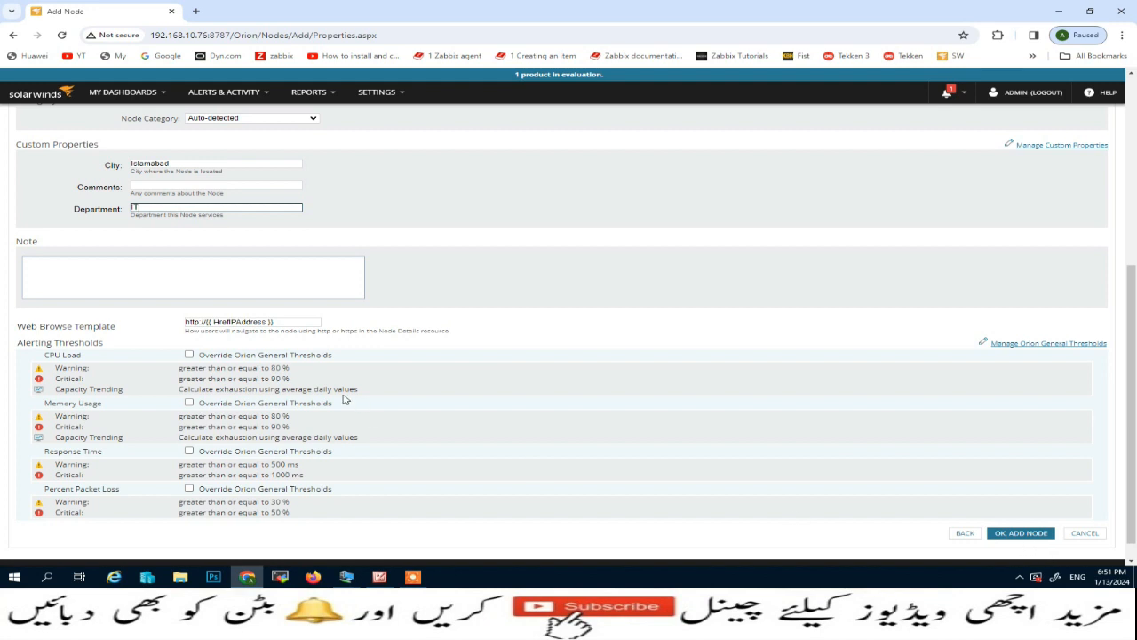
pyautogui.click(1026, 534)
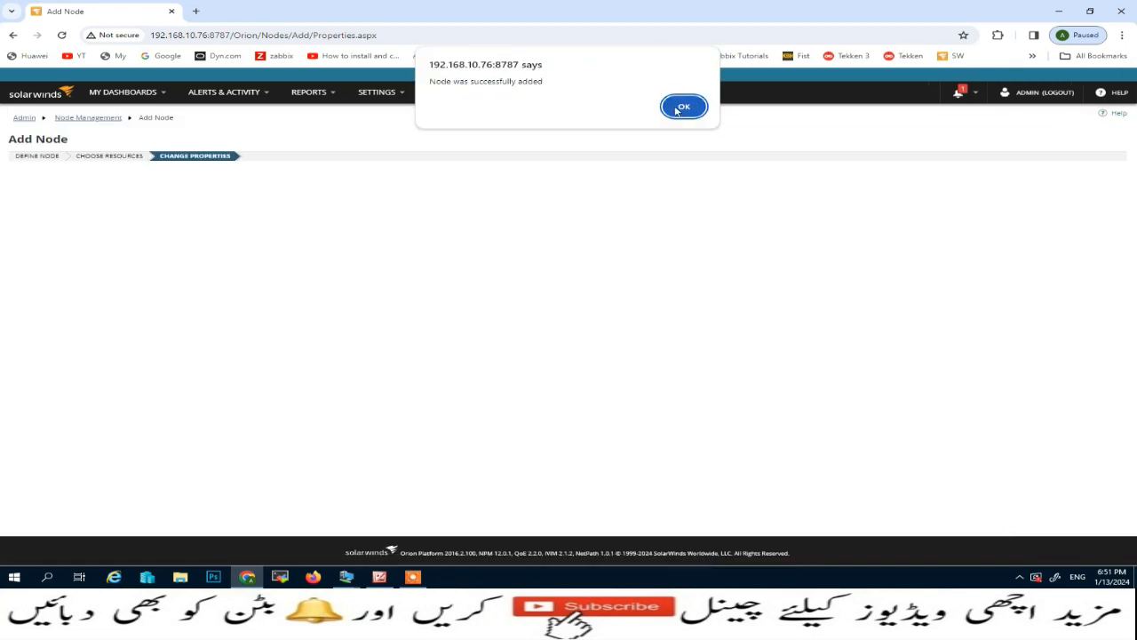
pyautogui.click(681, 109)
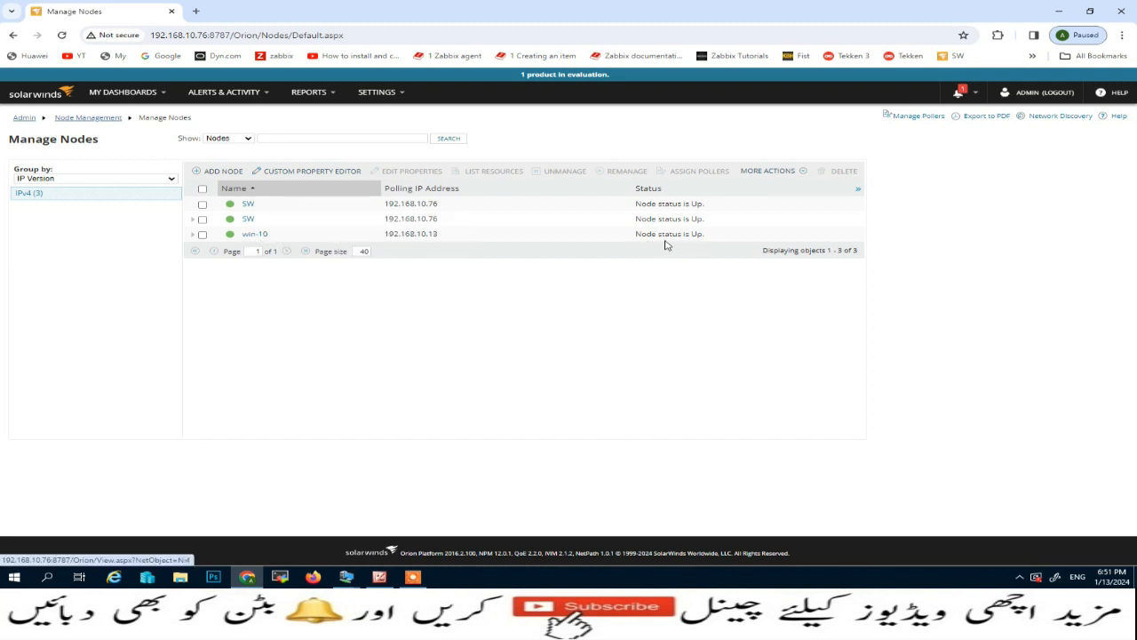
# Open the win-10 node's details, then select its row in Manage Nodes and show more actions.
pyautogui.click(255, 235)
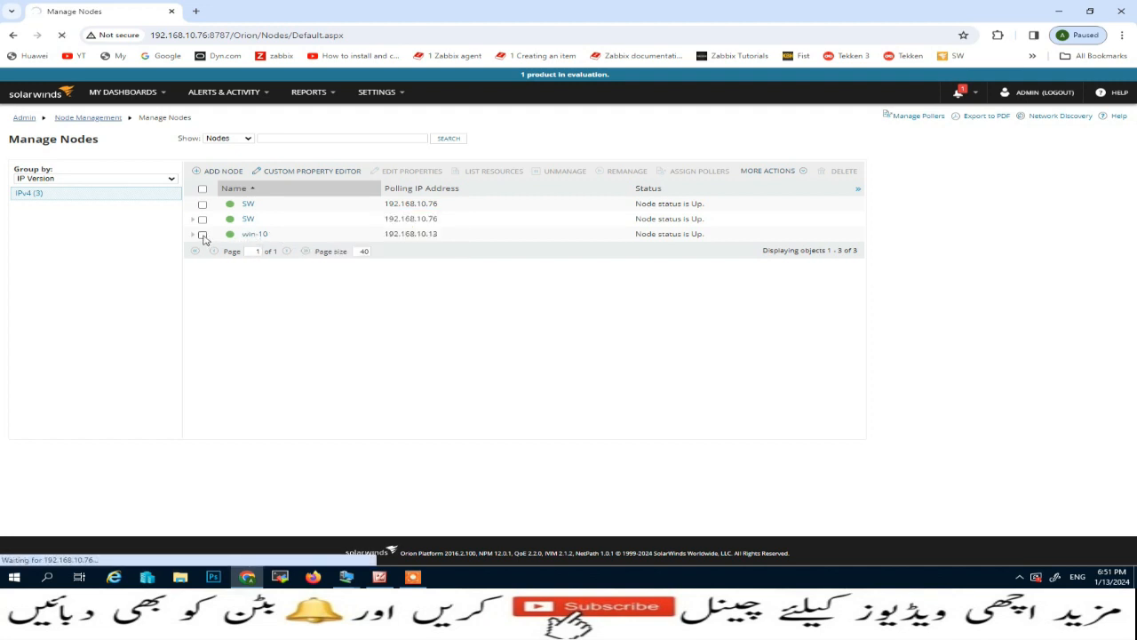
pyautogui.click(202, 236)
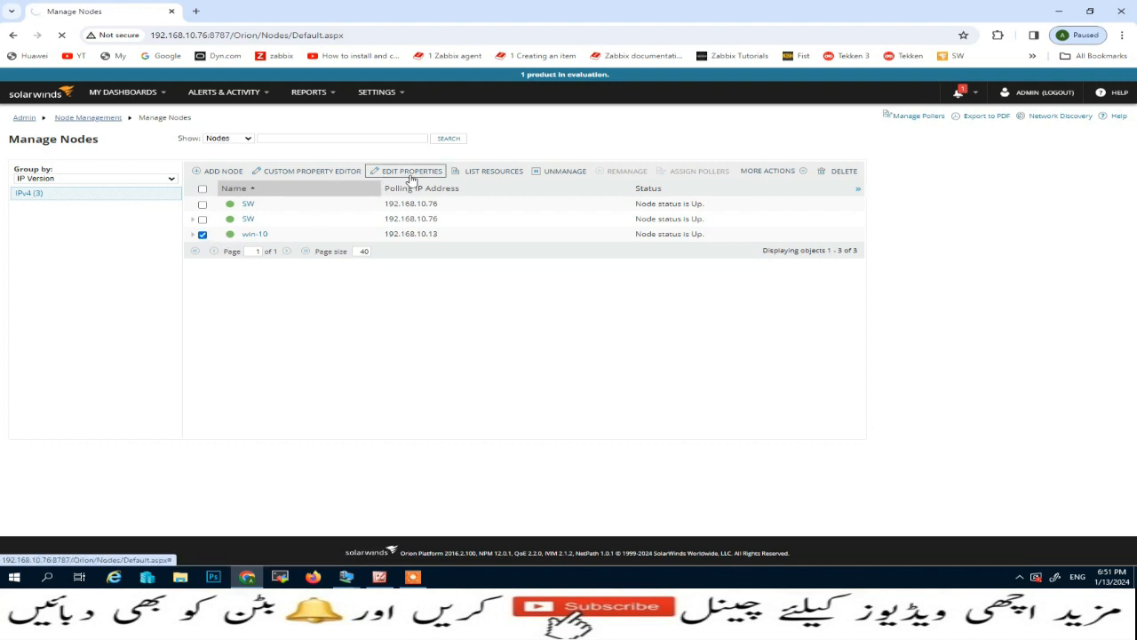
pyautogui.click(769, 173)
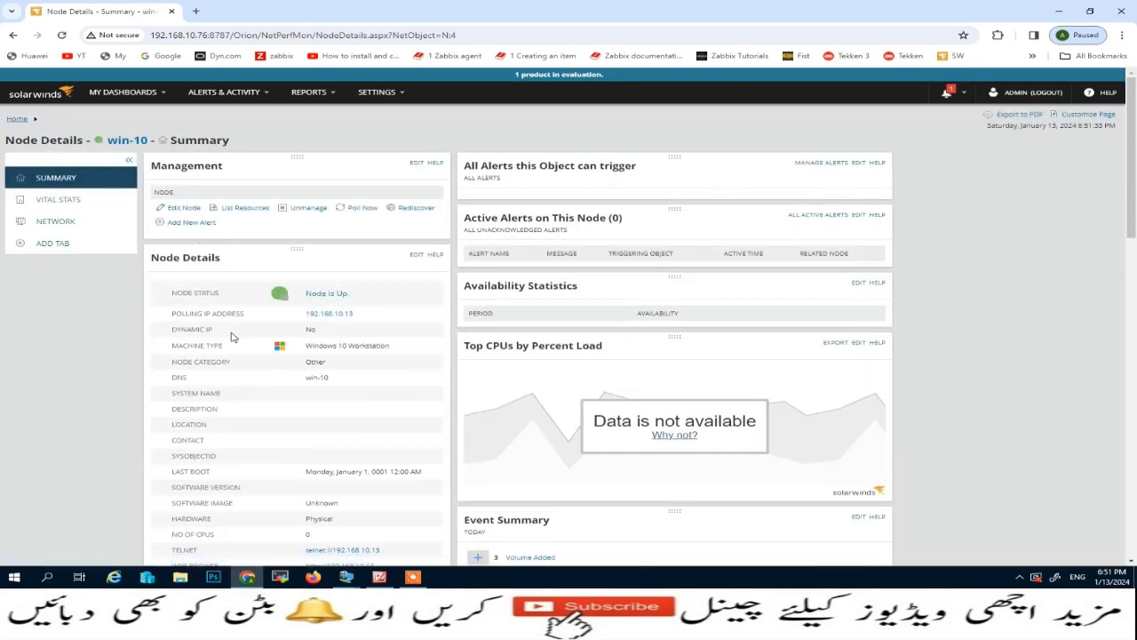
# Scroll the win-10 summary to review City Islamabad, Department IT and the last 5 audit events.
pyautogui.scroll(-3, 399, 355)
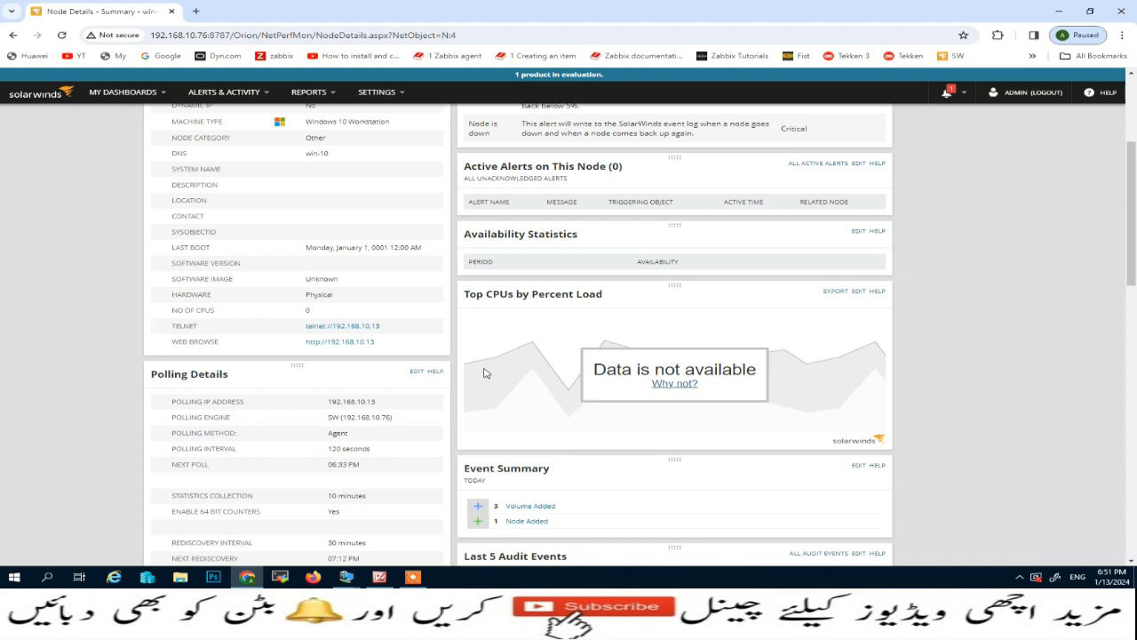
pyautogui.scroll(3, 485, 373)
pyautogui.scroll(-4, 446, 366)
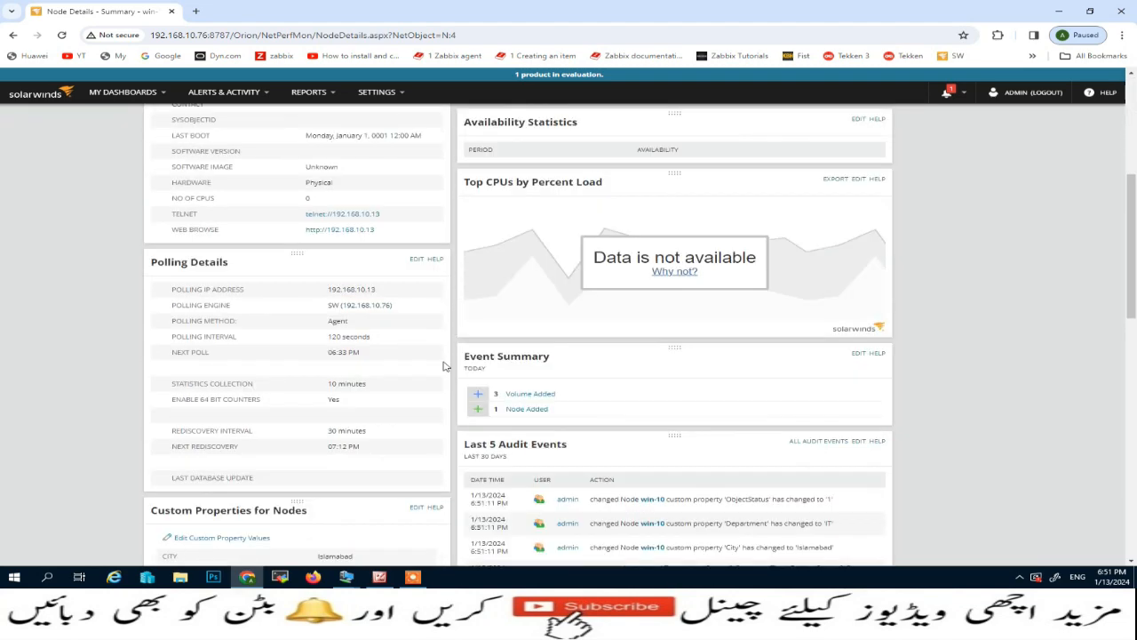
pyautogui.scroll(-3, 446, 366)
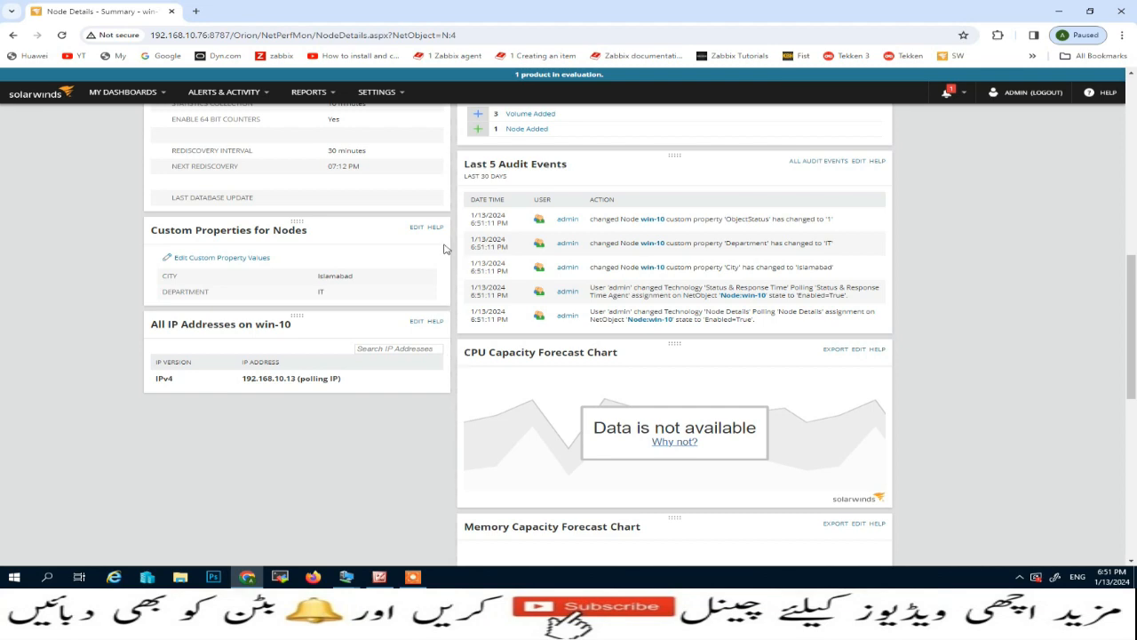
# Go to Settings > All Settings > Manage Nodes and start adding a node.
pyautogui.moveTo(399, 98)
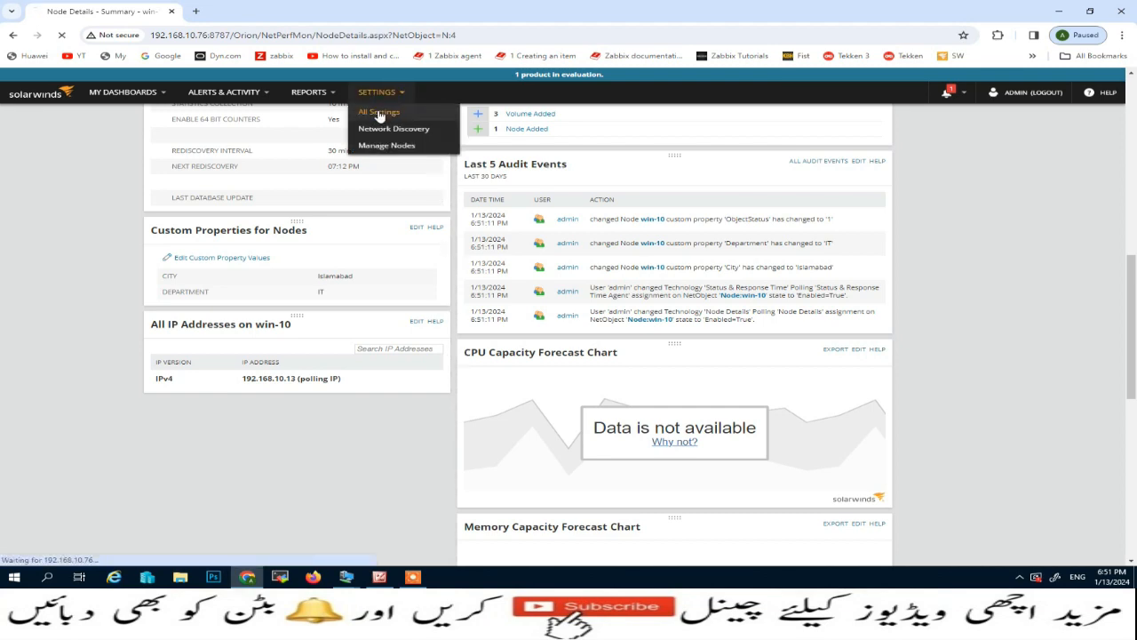
pyautogui.click(378, 113)
pyautogui.click(95, 264)
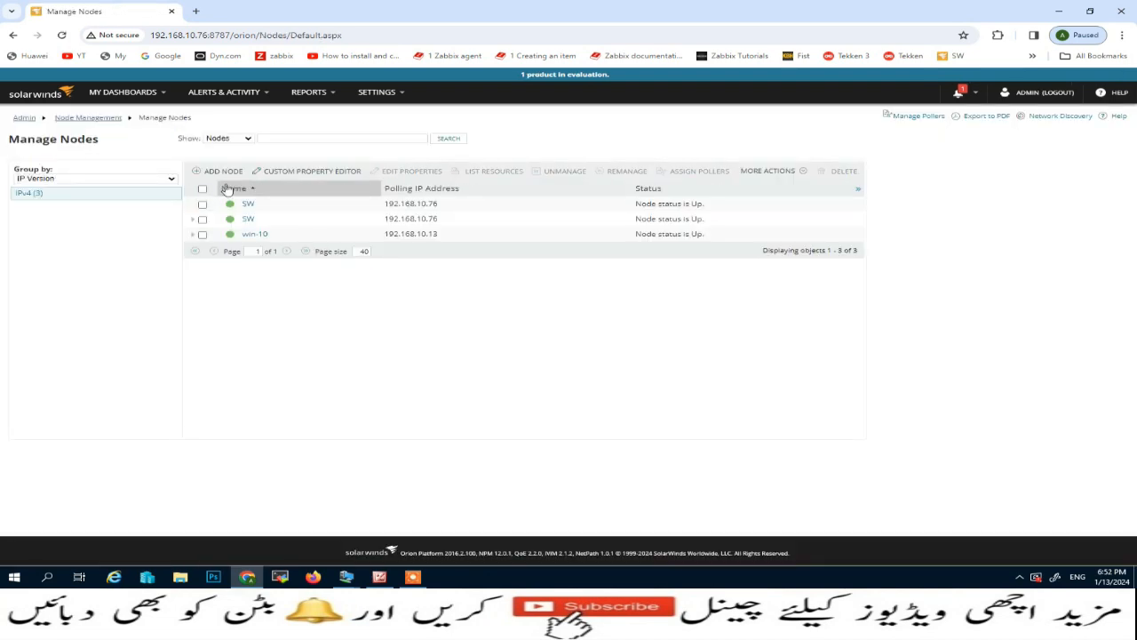
pyautogui.click(223, 173)
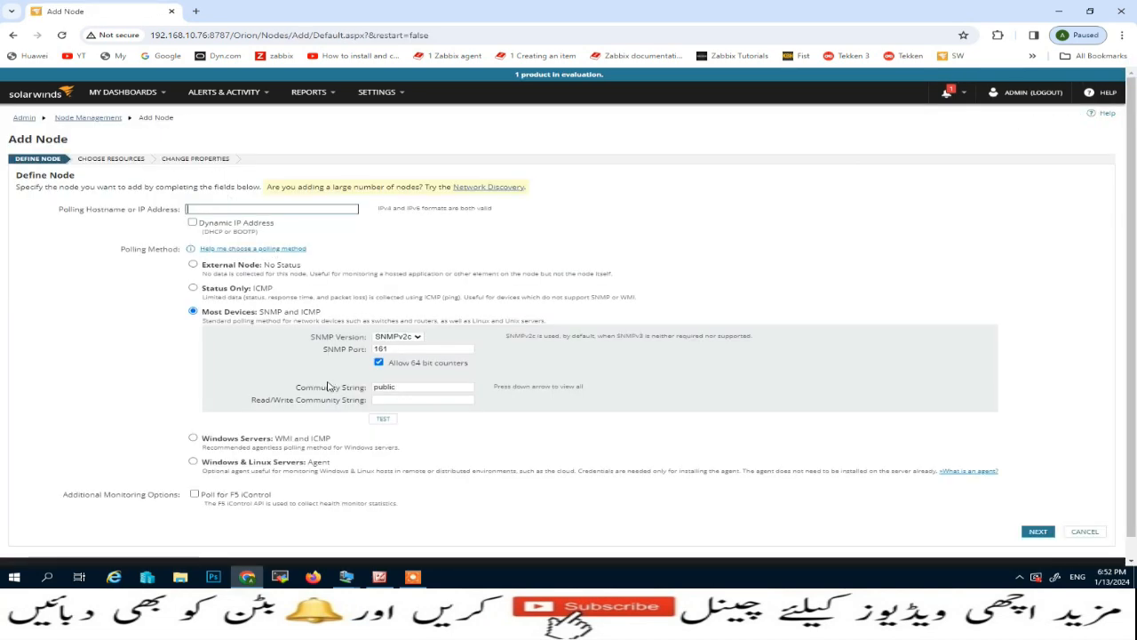
# Enter 192.168.10.13 with Windows & Linux Servers: Agent polling, then abandon it for Manage Nodes.
pyautogui.click(216, 209)
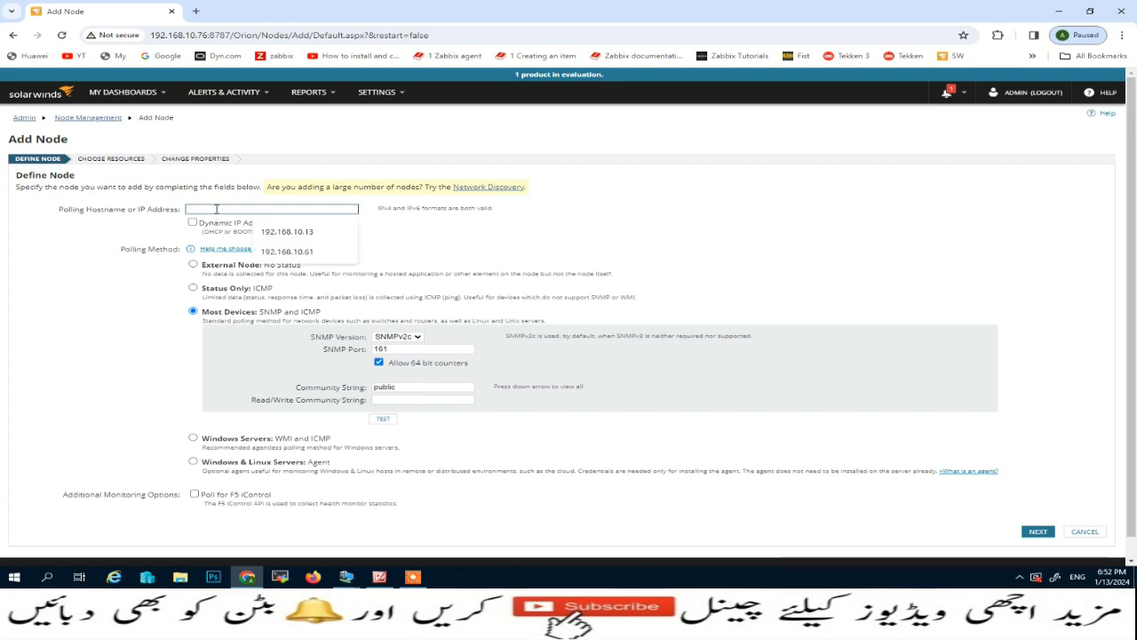
pyautogui.click(284, 234)
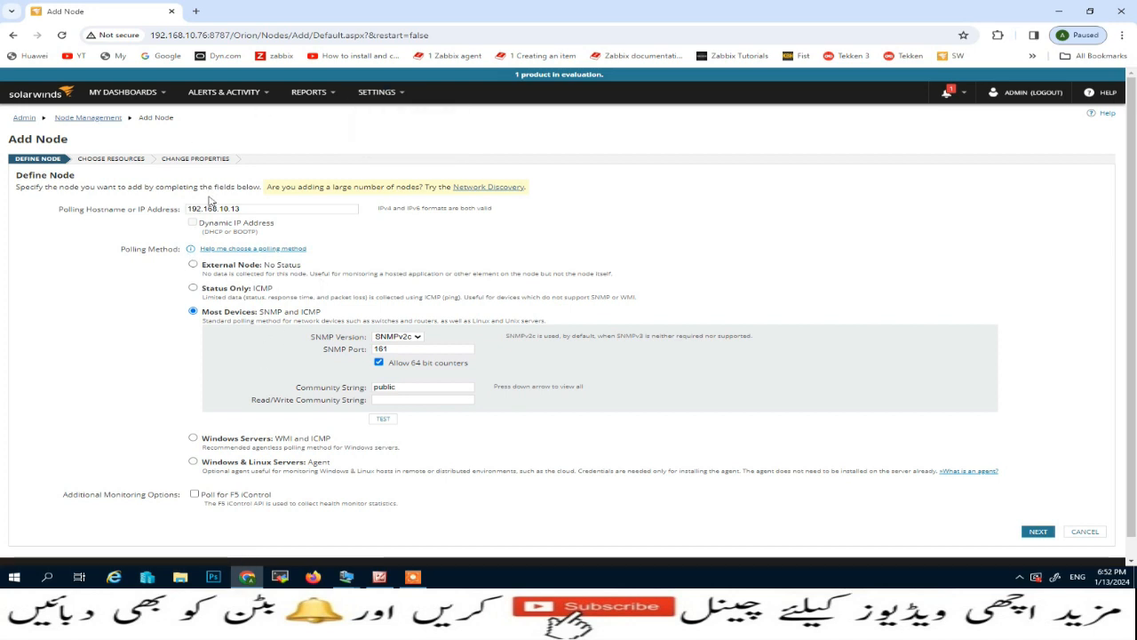
pyautogui.moveTo(188, 208); pyautogui.dragTo(242, 209)
pyautogui.hotkey('ctrl', 'c')
pyautogui.scroll(-1, 263, 436)
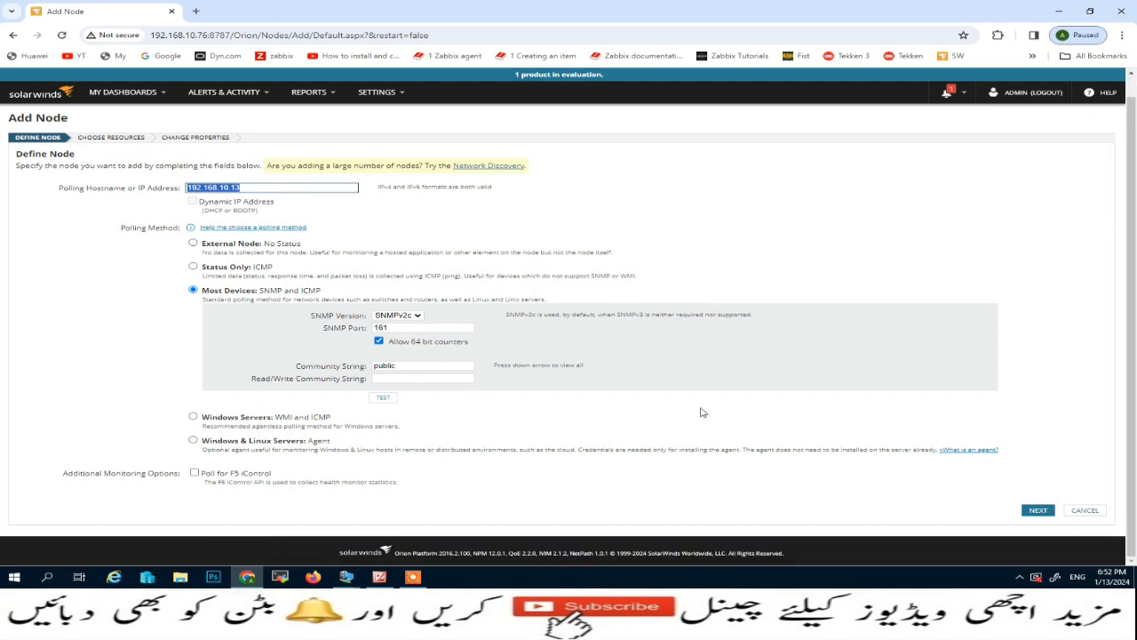
pyautogui.click(192, 441)
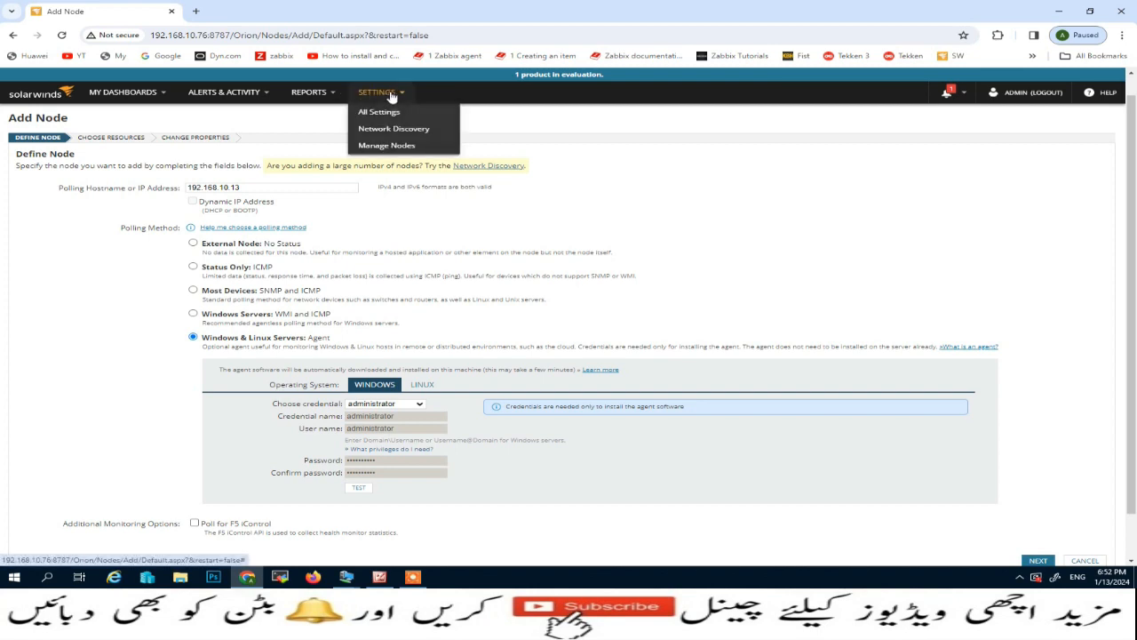
pyautogui.click(384, 112)
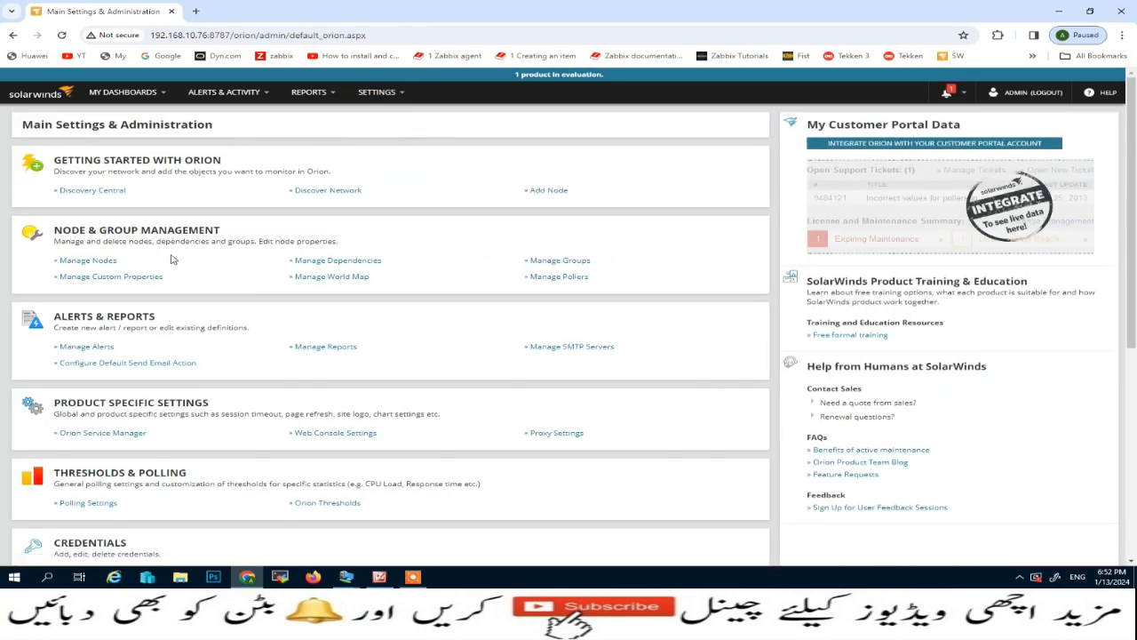
pyautogui.click(103, 260)
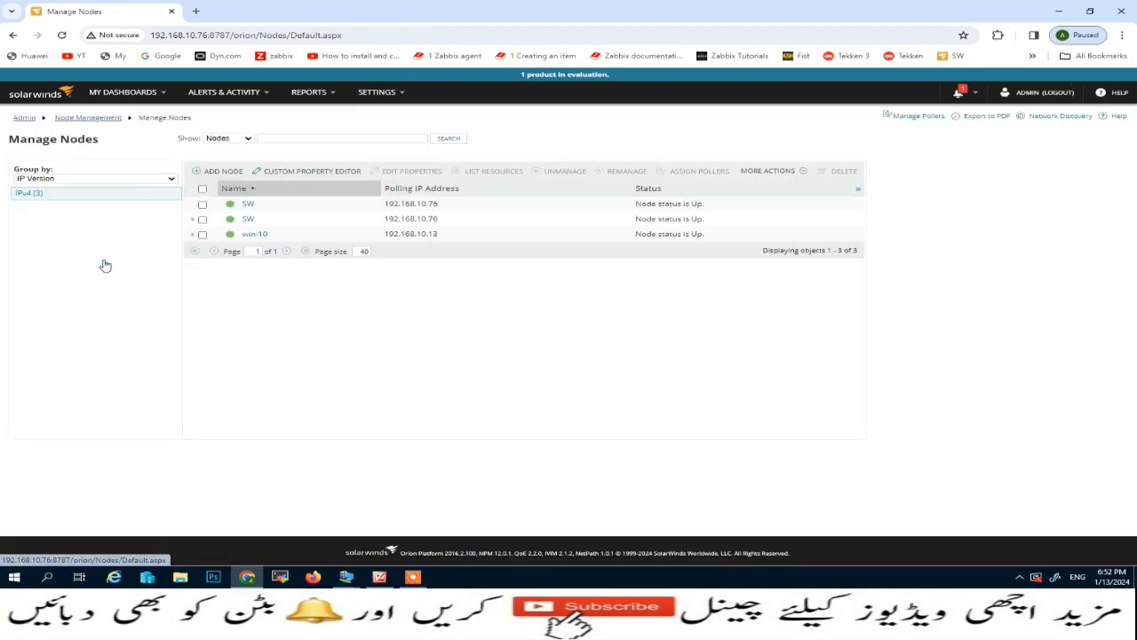
# Delete the win-10 node and start adding a new node.
pyautogui.click(202, 234)
pyautogui.click(822, 175)
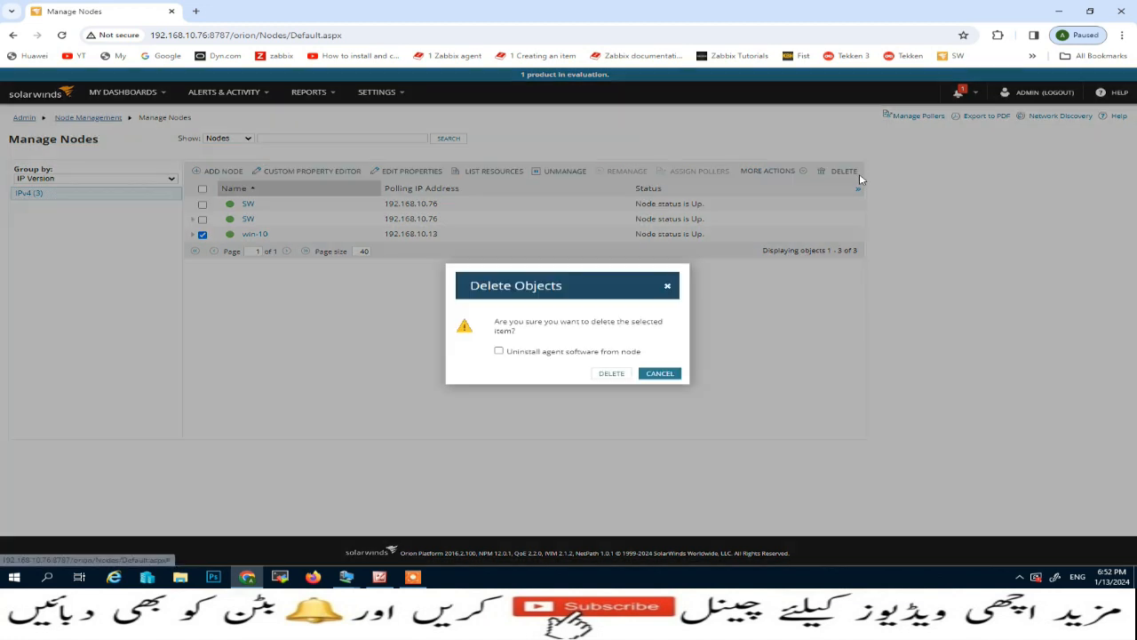
pyautogui.click(613, 374)
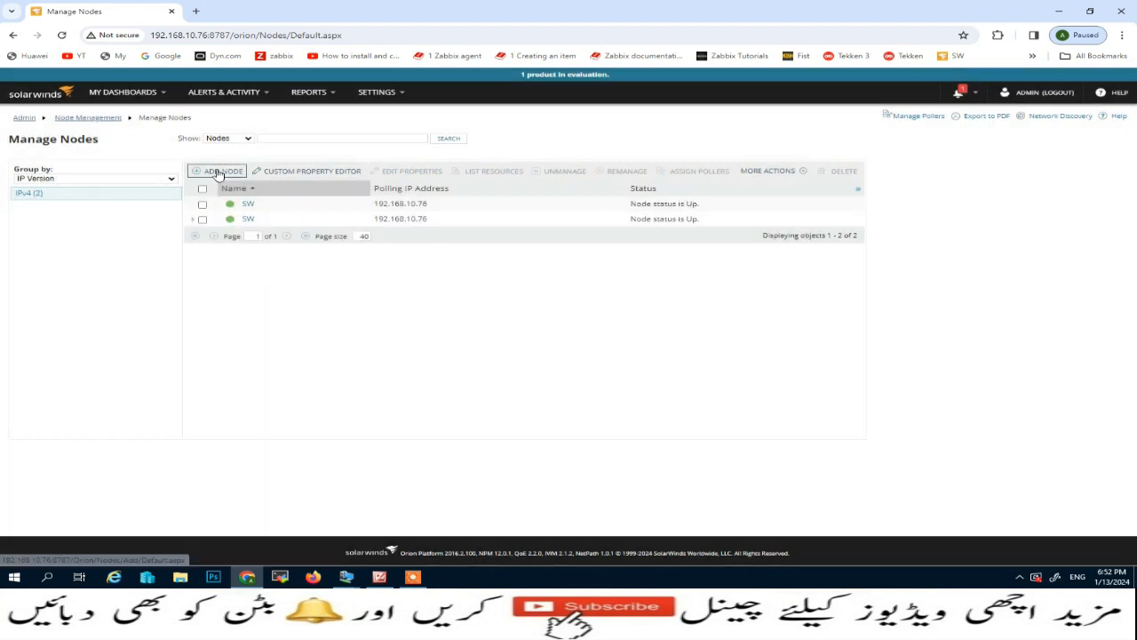
pyautogui.click(218, 171)
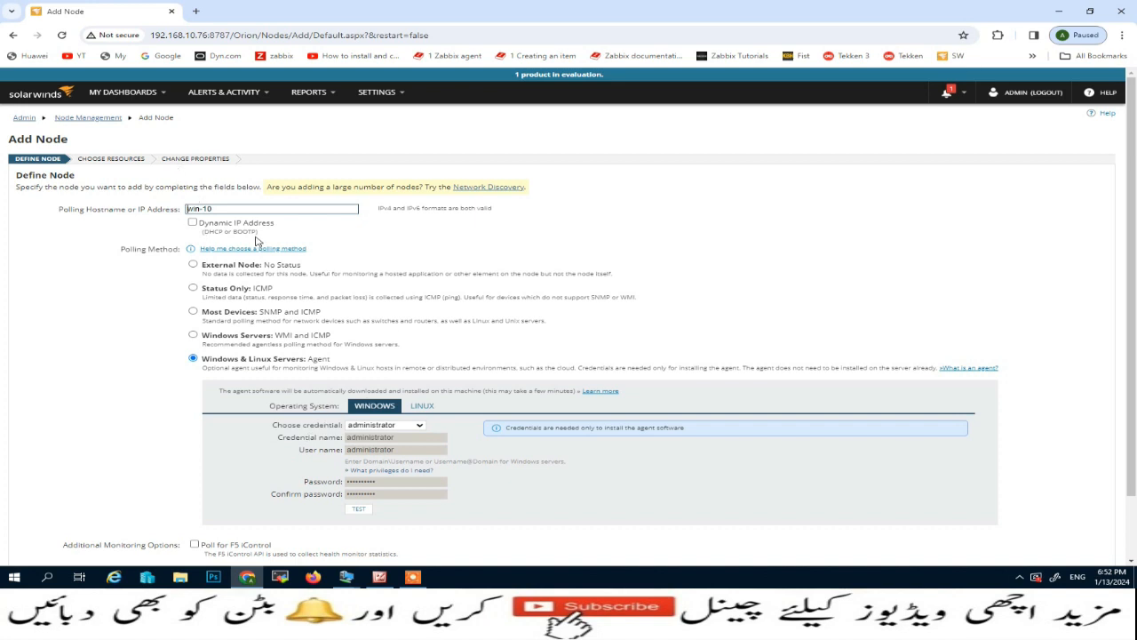
# Paste win-10 as the hostname, test the administrator credential successfully, and continue.
pyautogui.hotkey('ctrl', 'a')
pyautogui.hotkey('ctrl', 'v')
pyautogui.click(420, 426)
pyautogui.click(421, 426)
pyautogui.click(379, 443)
pyautogui.scroll(-3, 384, 340)
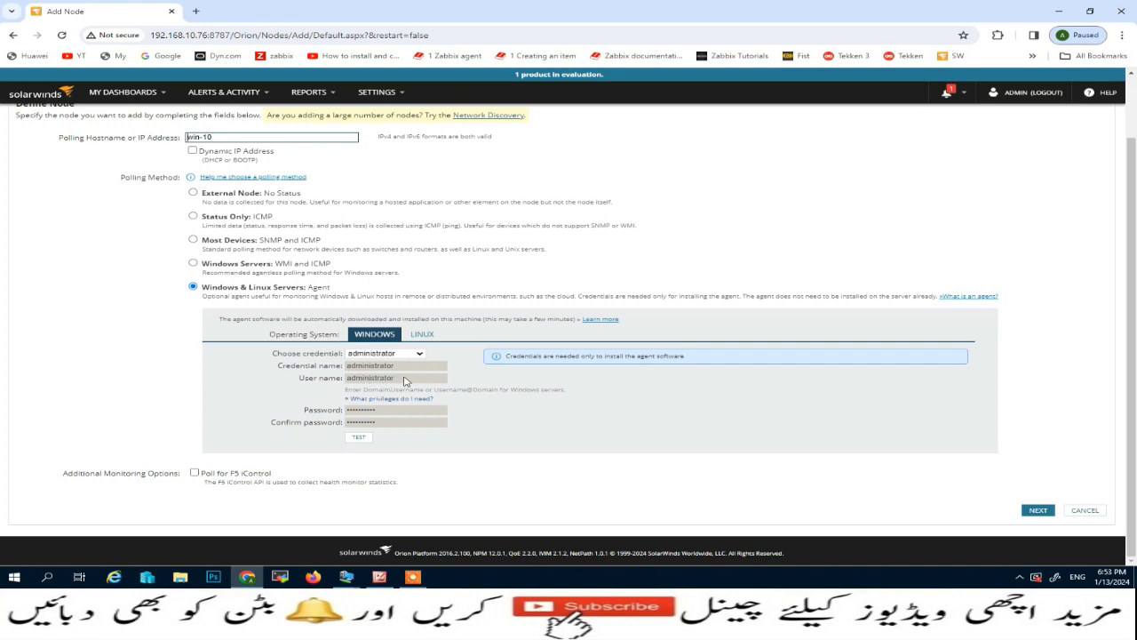
pyautogui.moveTo(404, 380); pyautogui.dragTo(341, 411)
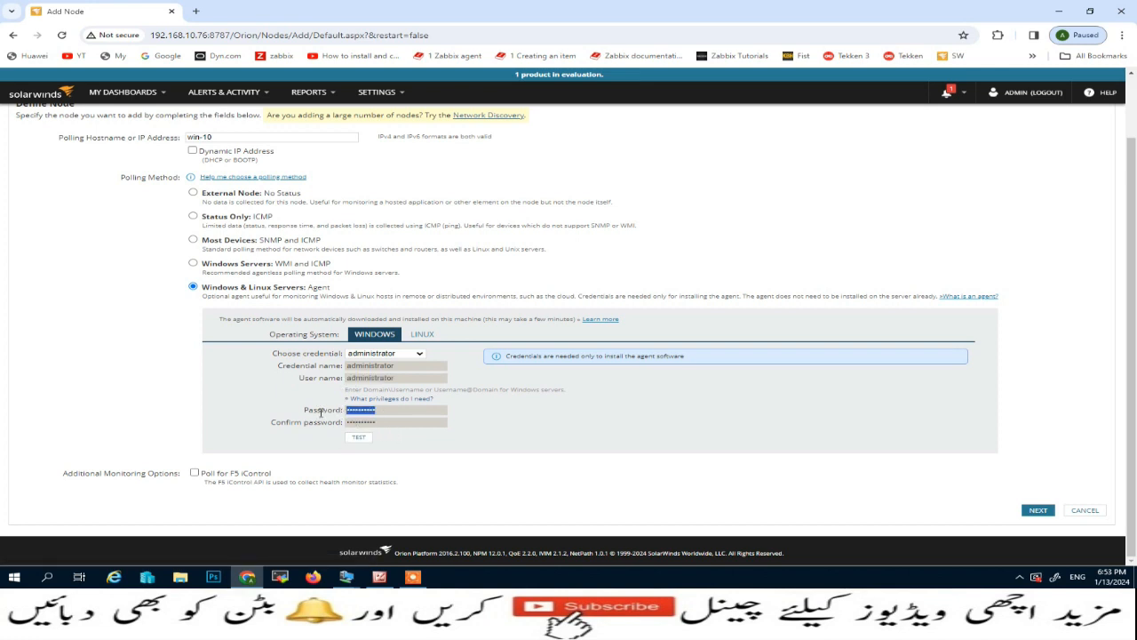
pyautogui.click(359, 438)
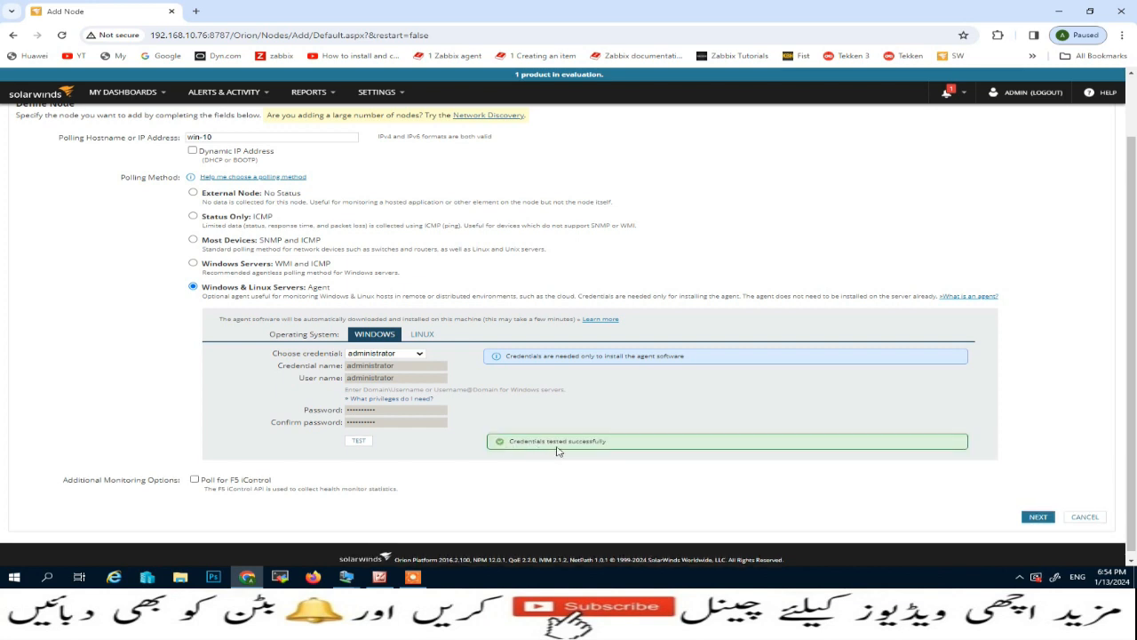
pyautogui.click(1036, 518)
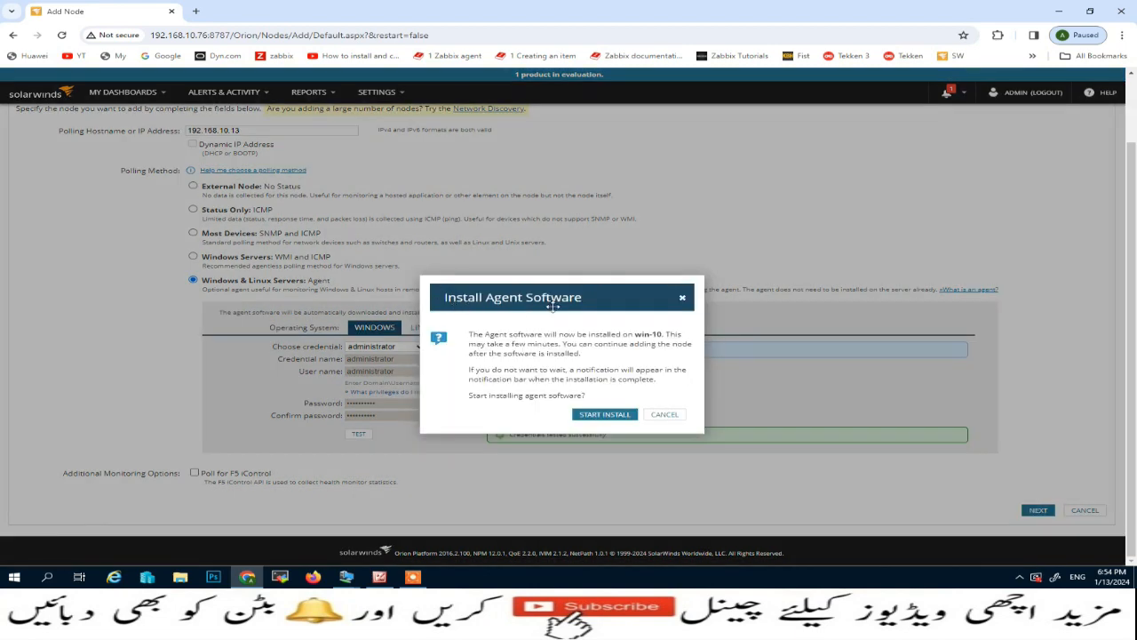
# Start installing the agent software on win-10.
pyautogui.click(594, 418)
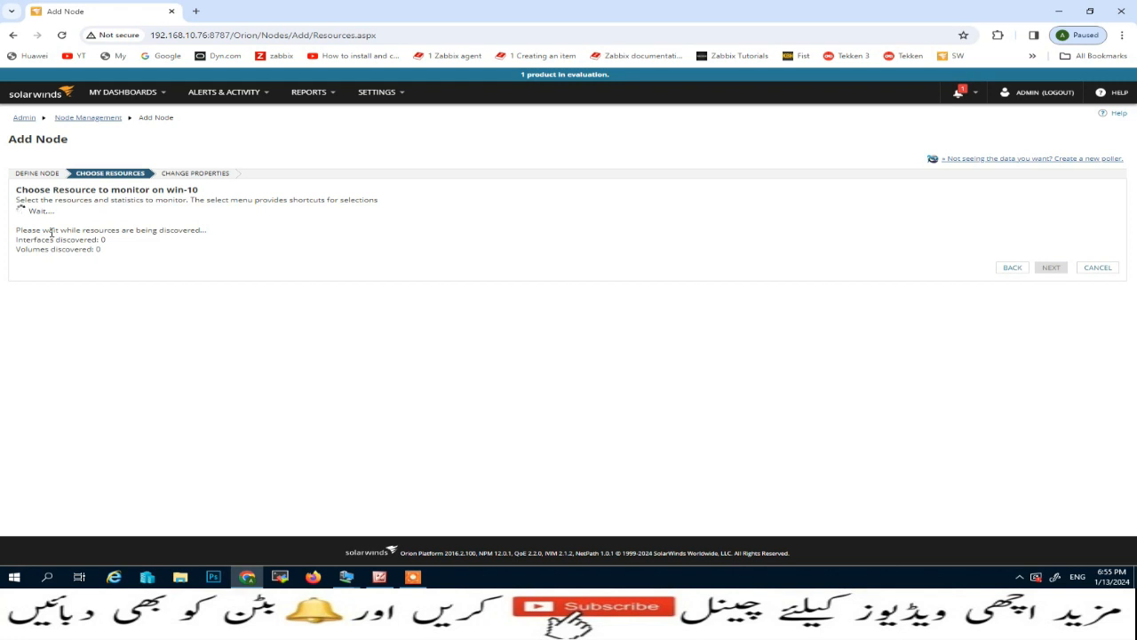
# Keep the default CPU, memory and C: volume resources, add win-10, and dismiss the success alert.
pyautogui.moveTo(18, 237); pyautogui.dragTo(107, 256)
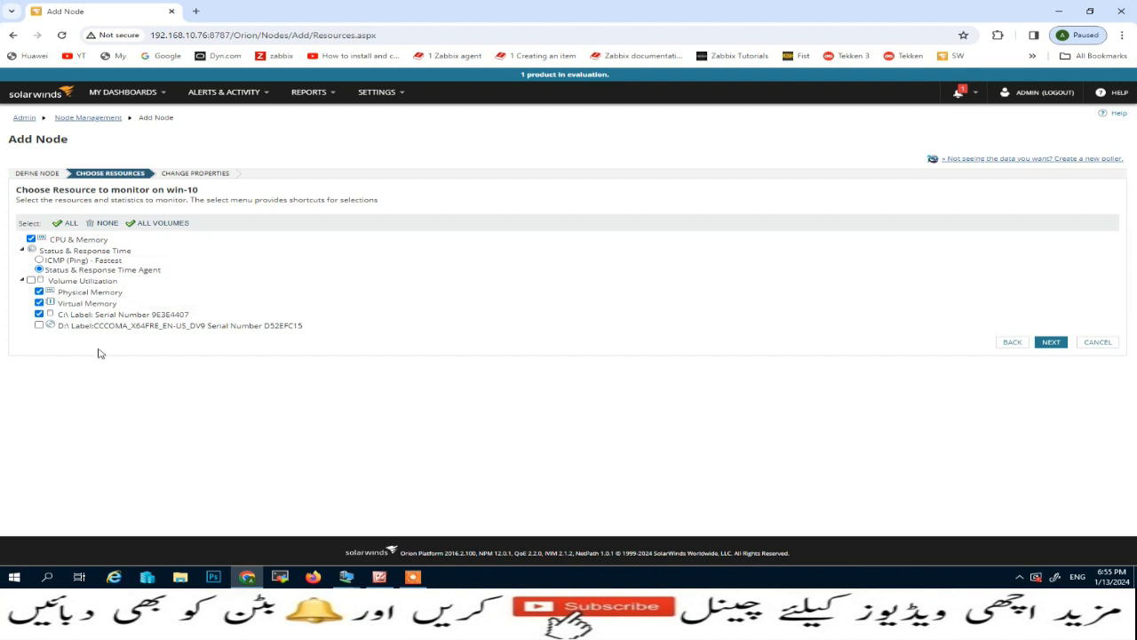
pyautogui.click(1051, 343)
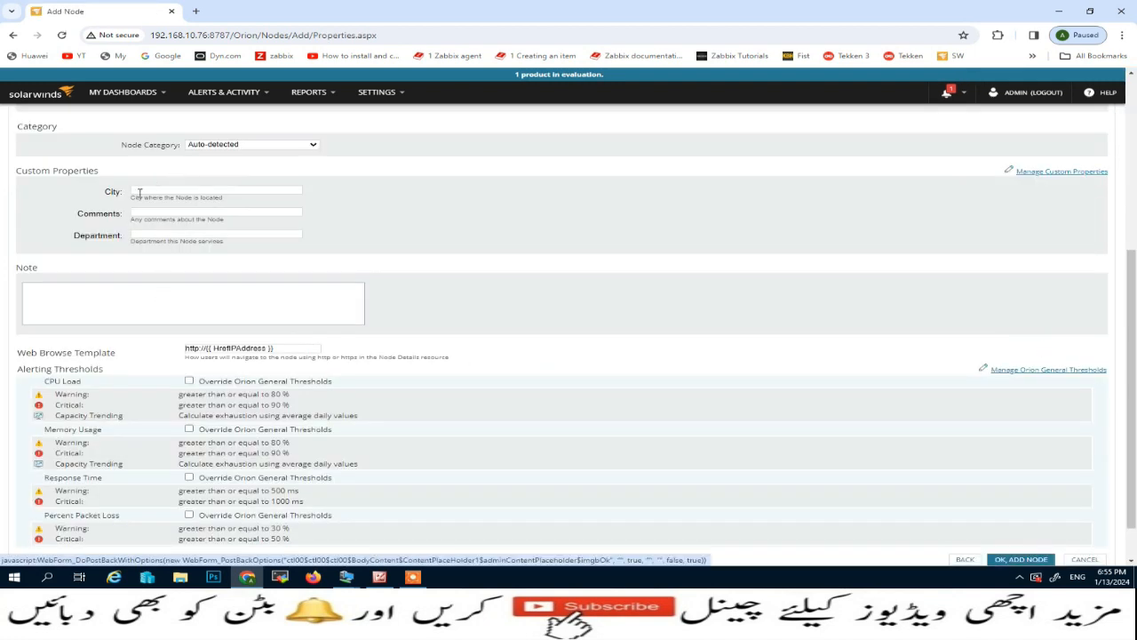
pyautogui.scroll(2, 193, 228)
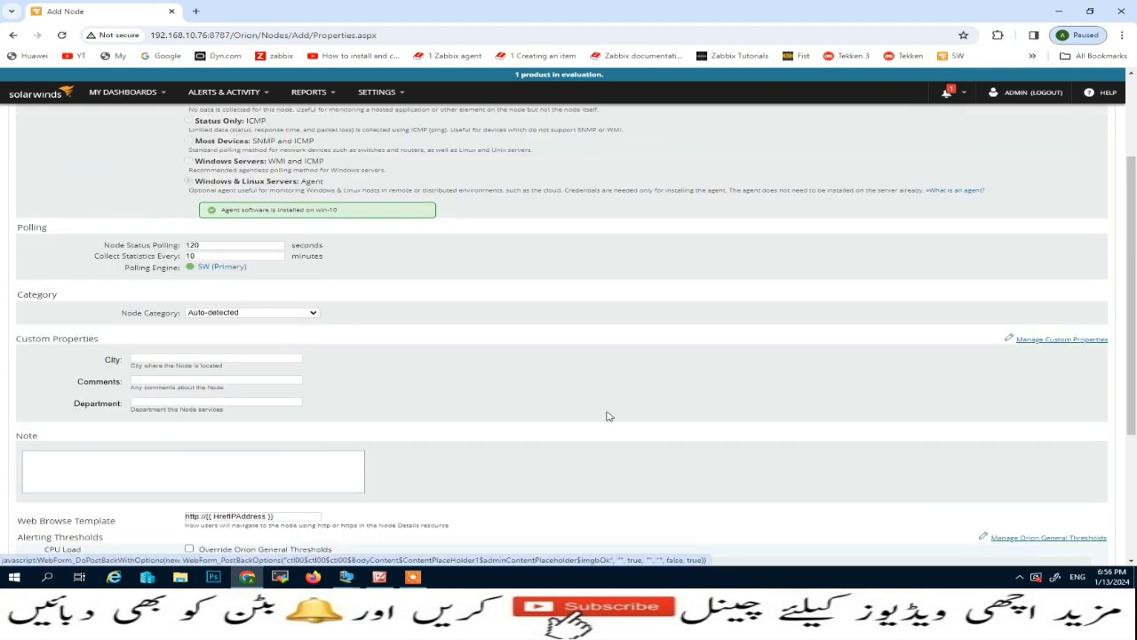
pyautogui.scroll(-3, 612, 415)
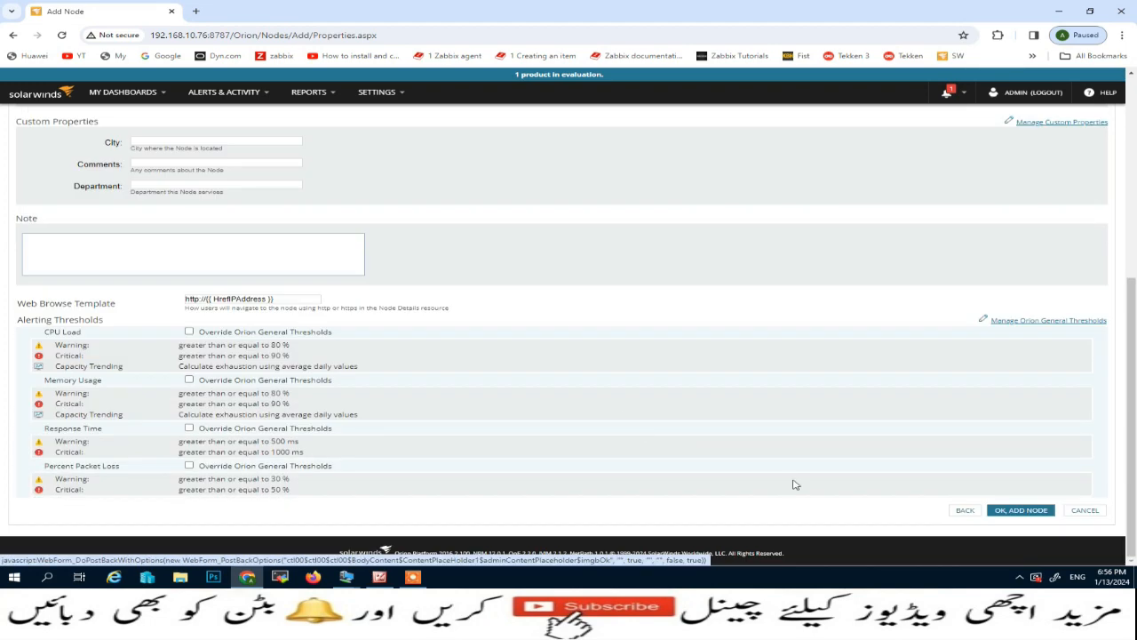
pyautogui.click(1022, 511)
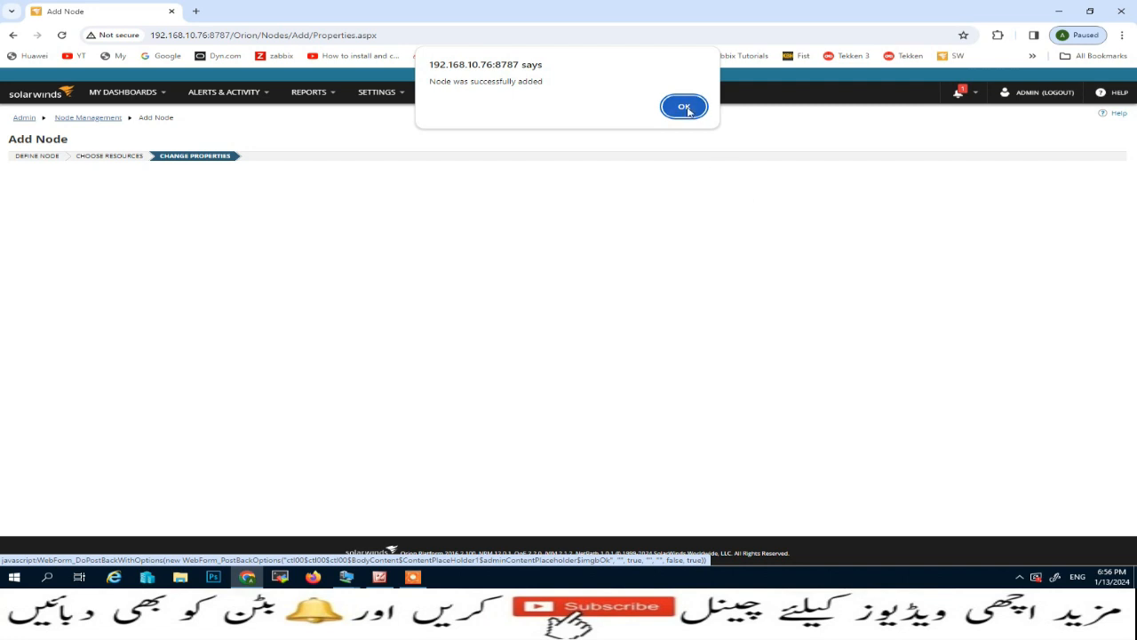
pyautogui.click(684, 108)
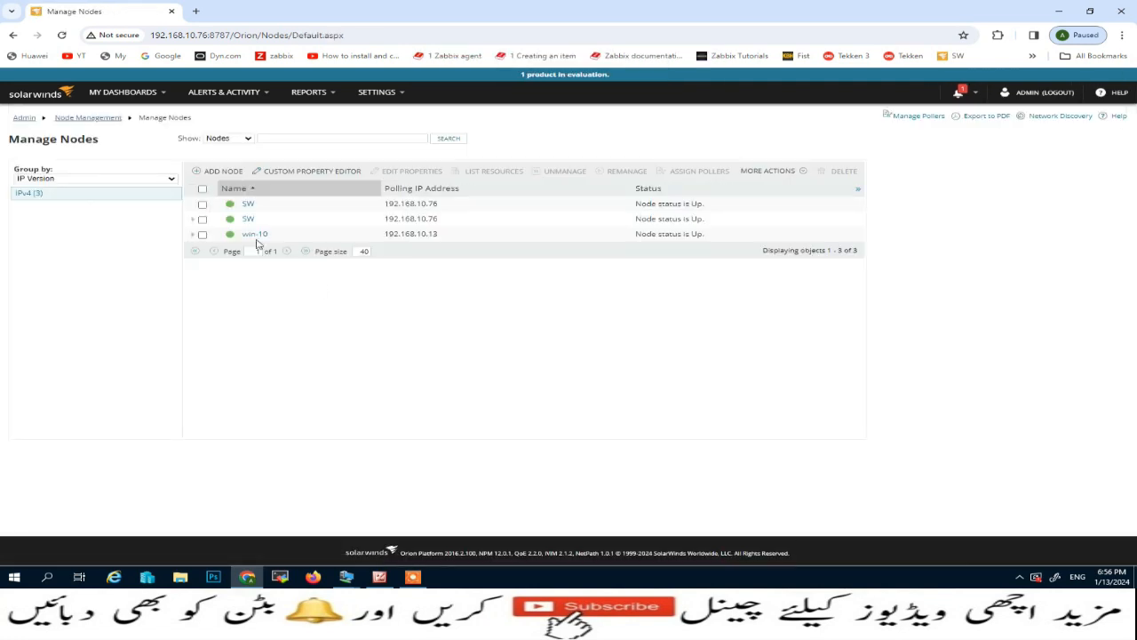